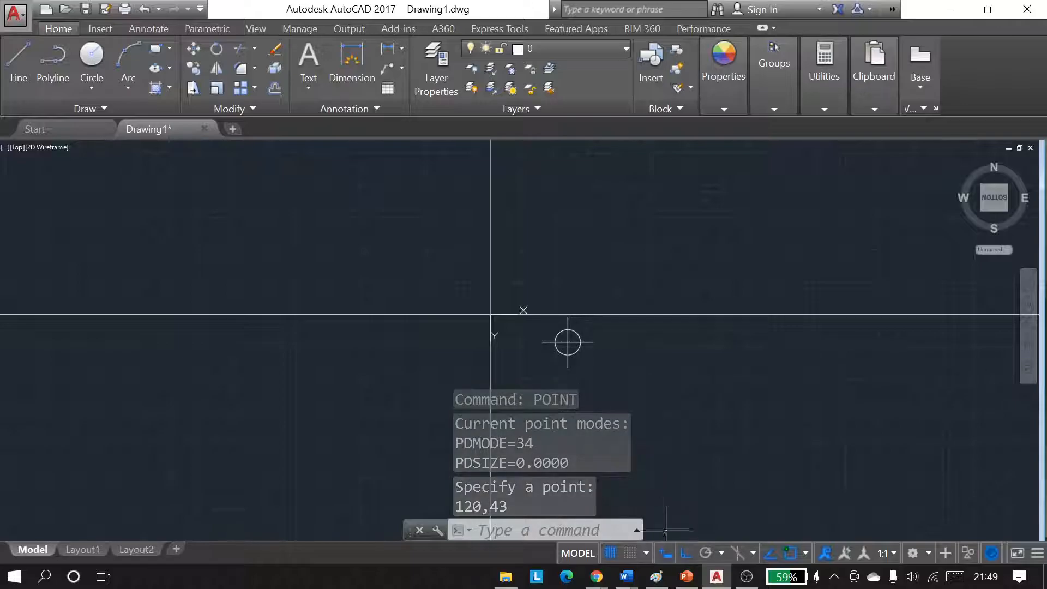
Step: Check the Yface and Xface point coordinates in the Word notes Catatan UASMekanika Bahan and return to the AutoCAD drawing
mouse_move(626, 577)
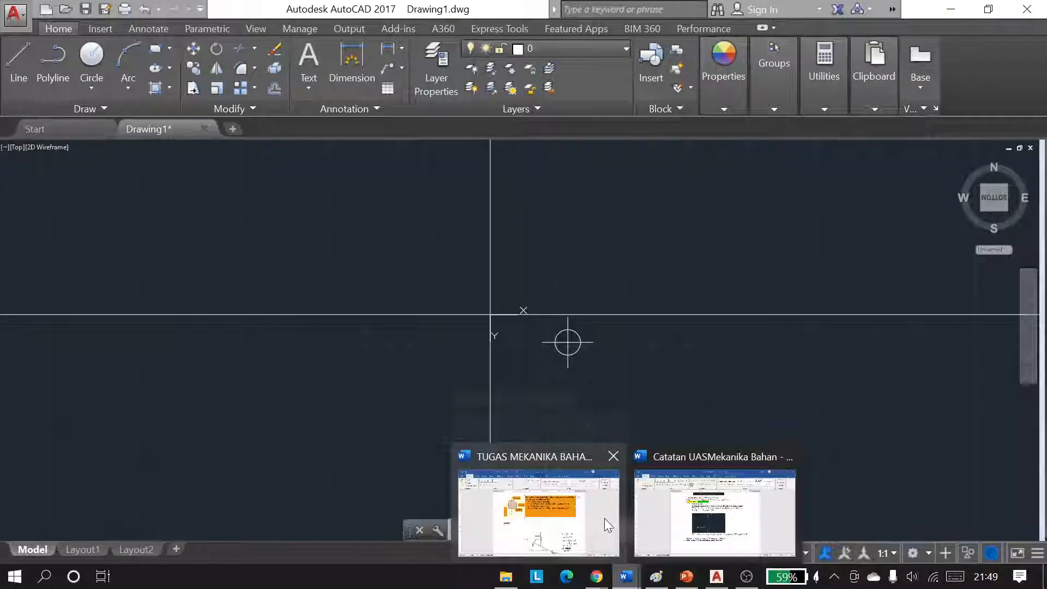
left_click(596, 507)
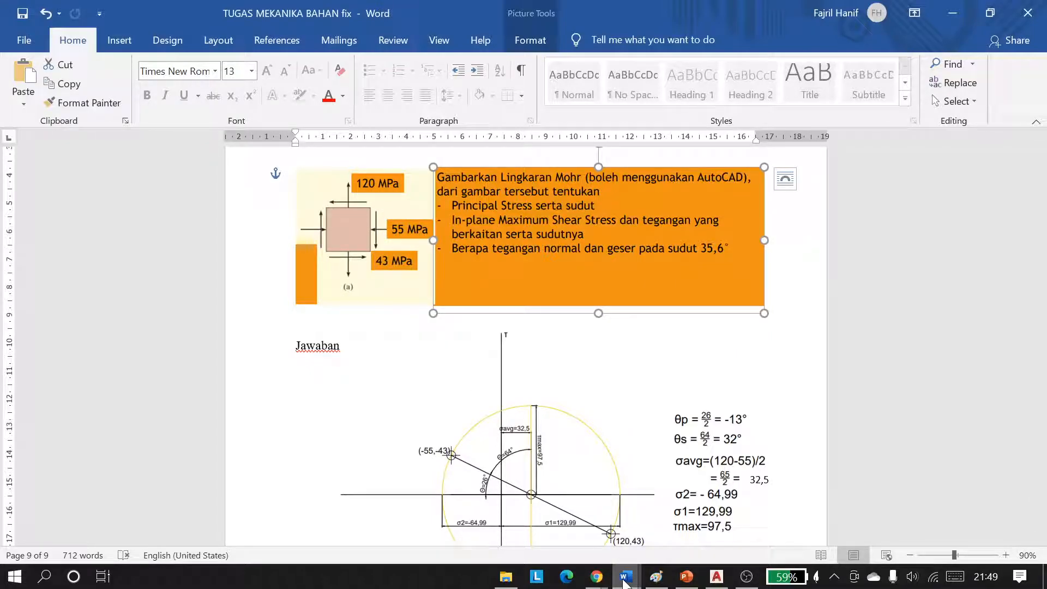
mouse_move(626, 576)
left_click(709, 513)
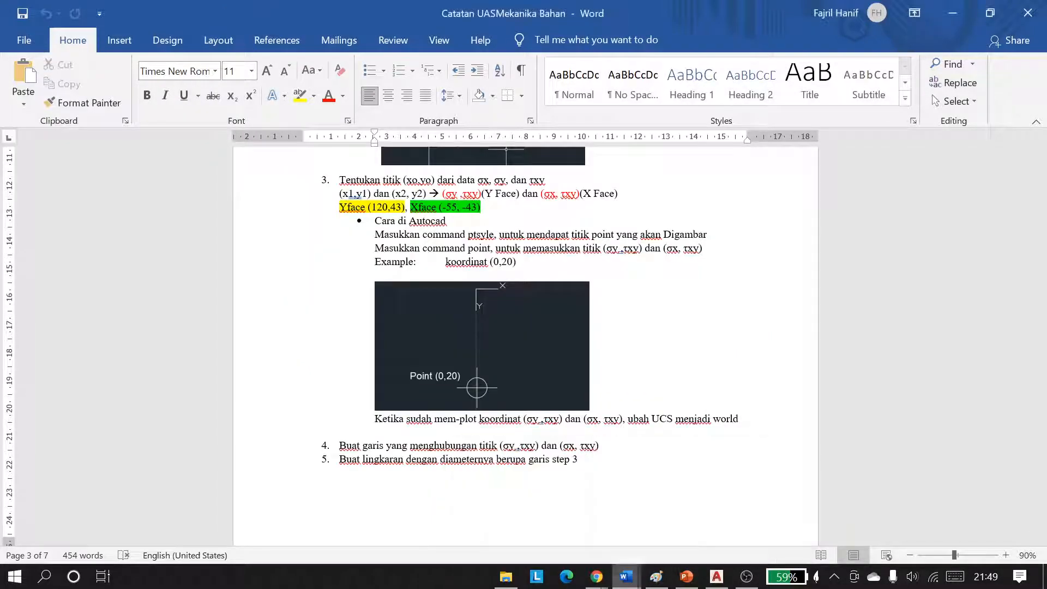
left_click_drag(339, 207, 483, 208)
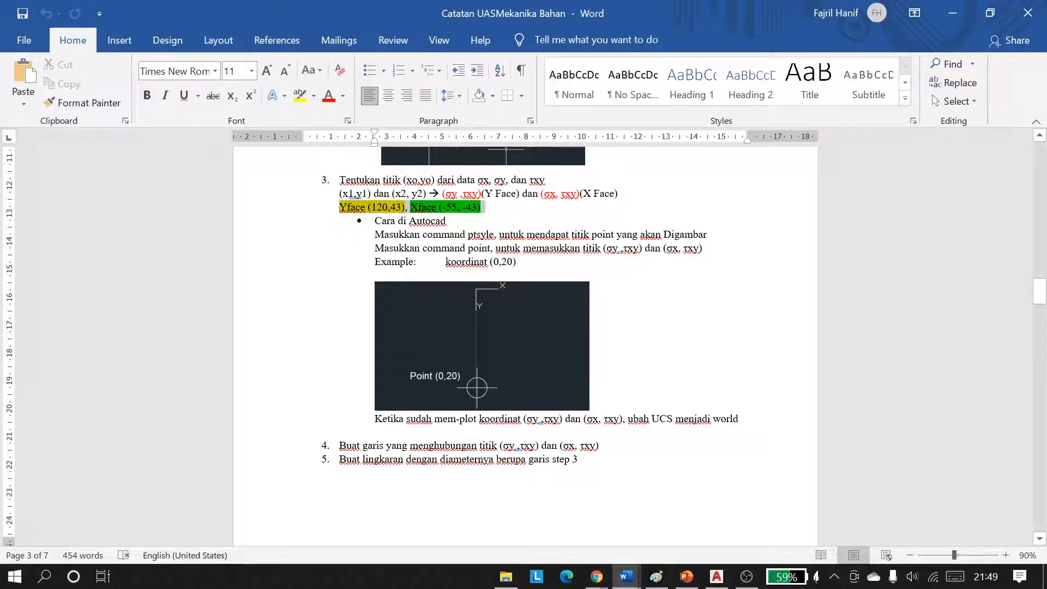
left_click(585, 248)
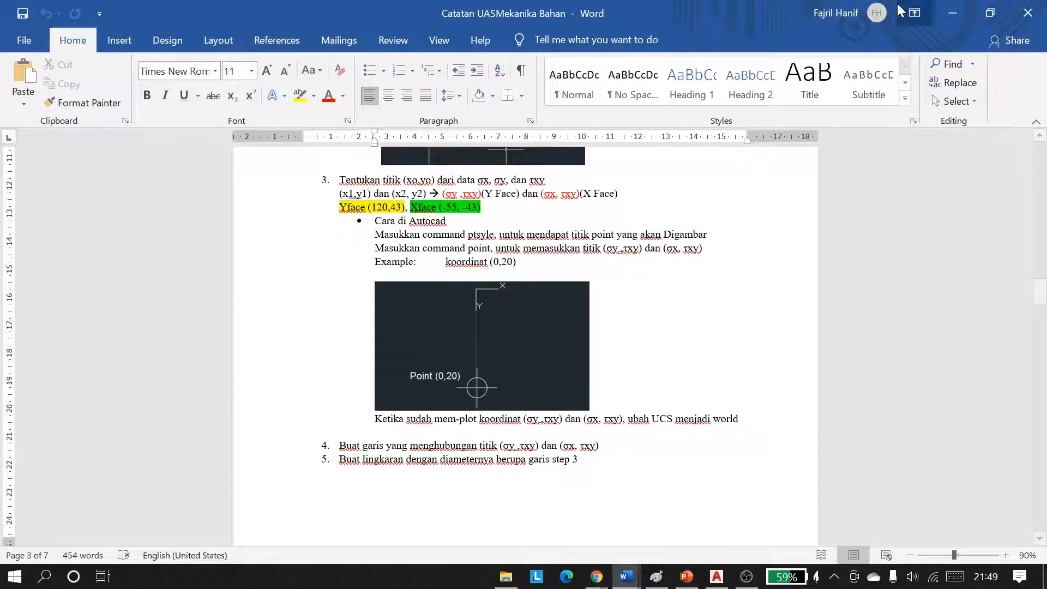
left_click(951, 13)
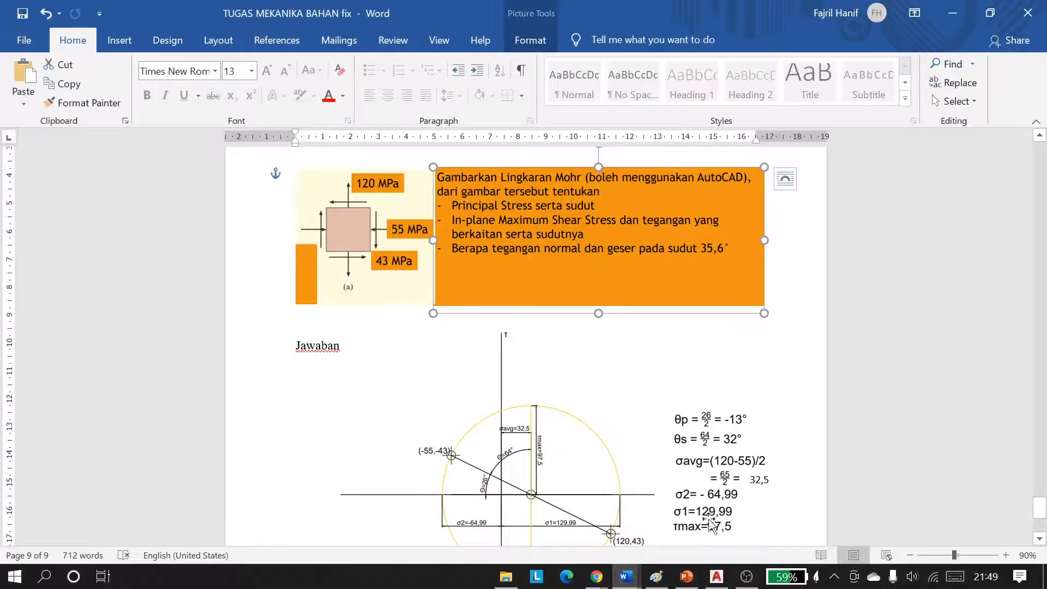
left_click(950, 16)
Step: Plot a point at coordinates -55,-43 and regenerate the drawing to refresh the point markers
type("point")
key("Return")
type("-55")
key("Tab")
type("-")
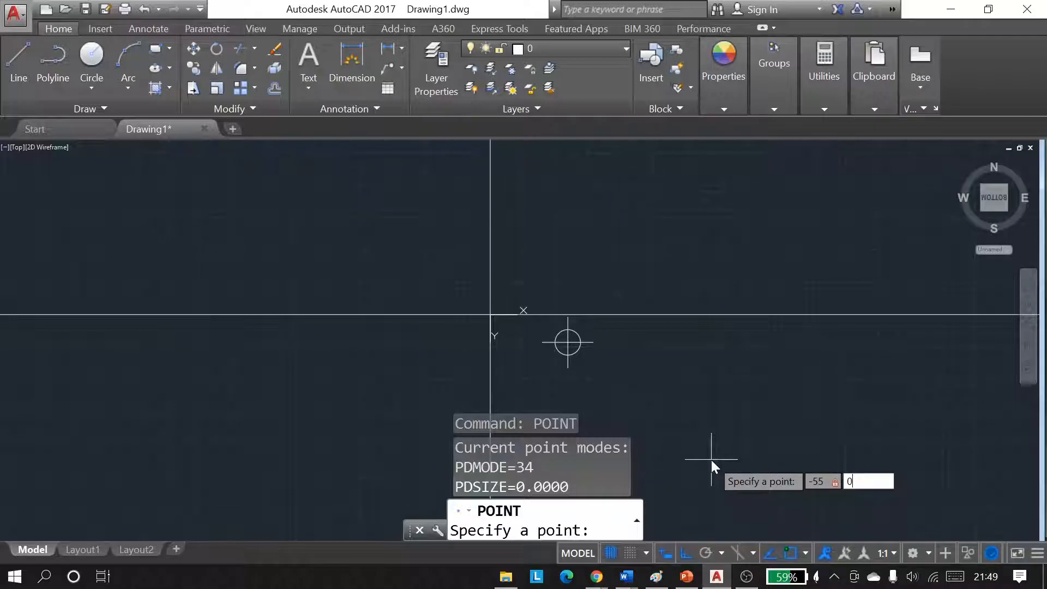
type("43")
key("Return")
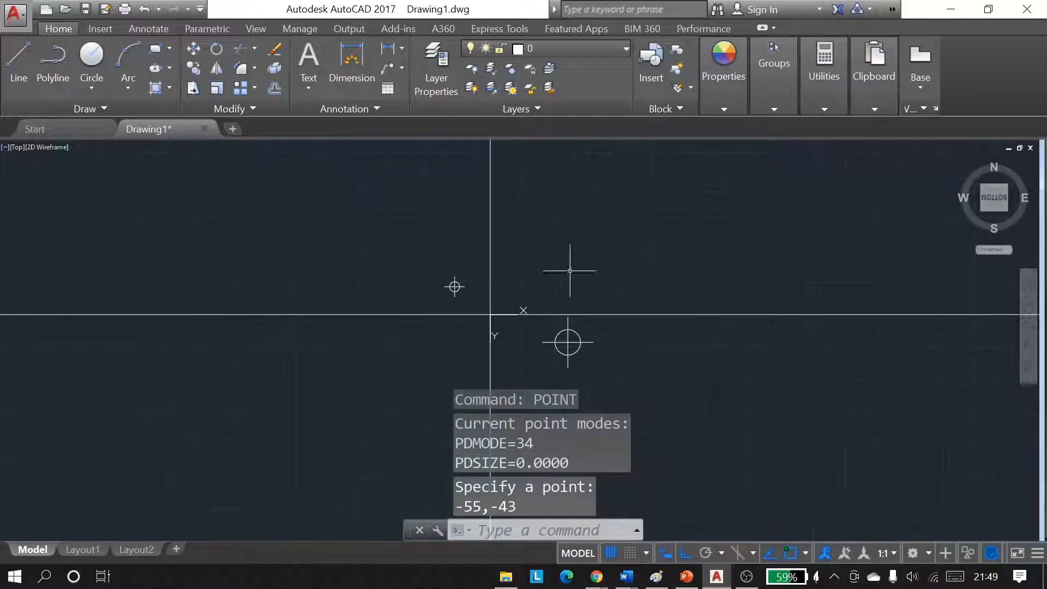
key("Escape")
key("Escape")
key("Escape")
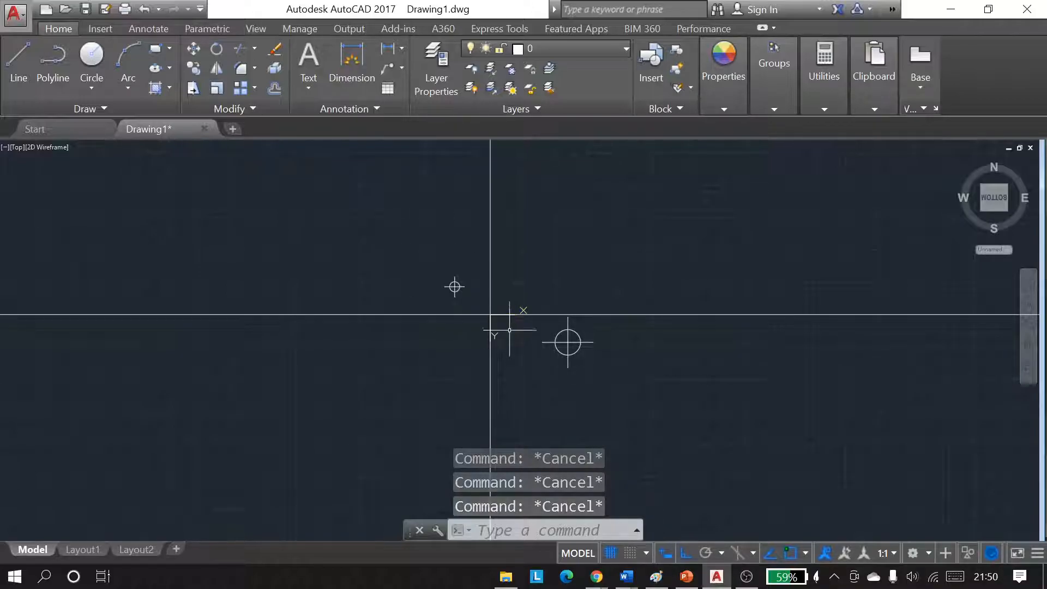
type("re")
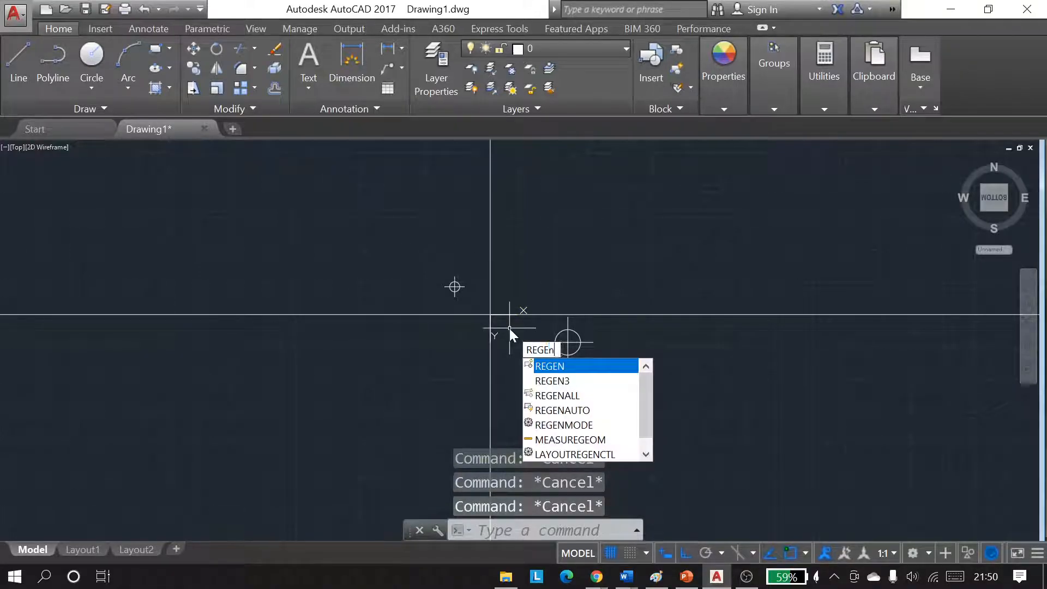
key("Return")
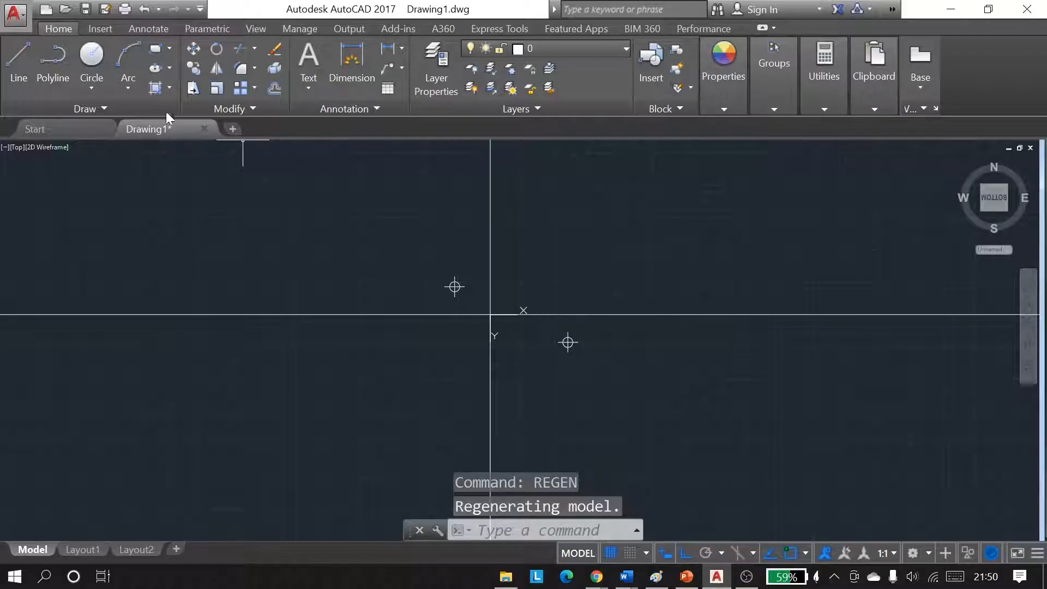
Step: Draw a line connecting the point at (-55,-43) to the point at (120,43)
left_click(23, 59)
scroll(447, 286, "up", 3)
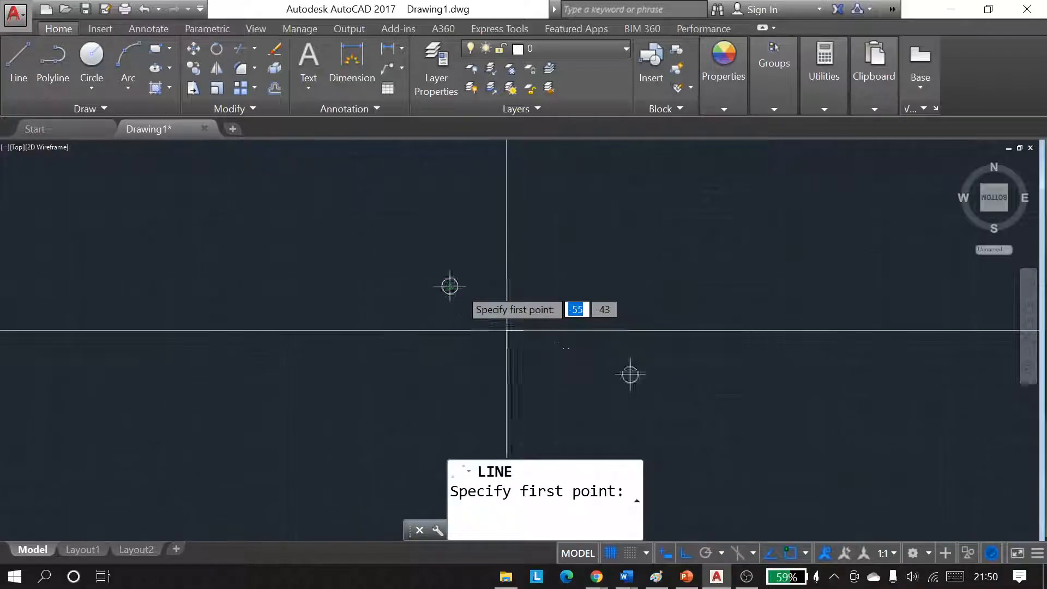
left_click(442, 284)
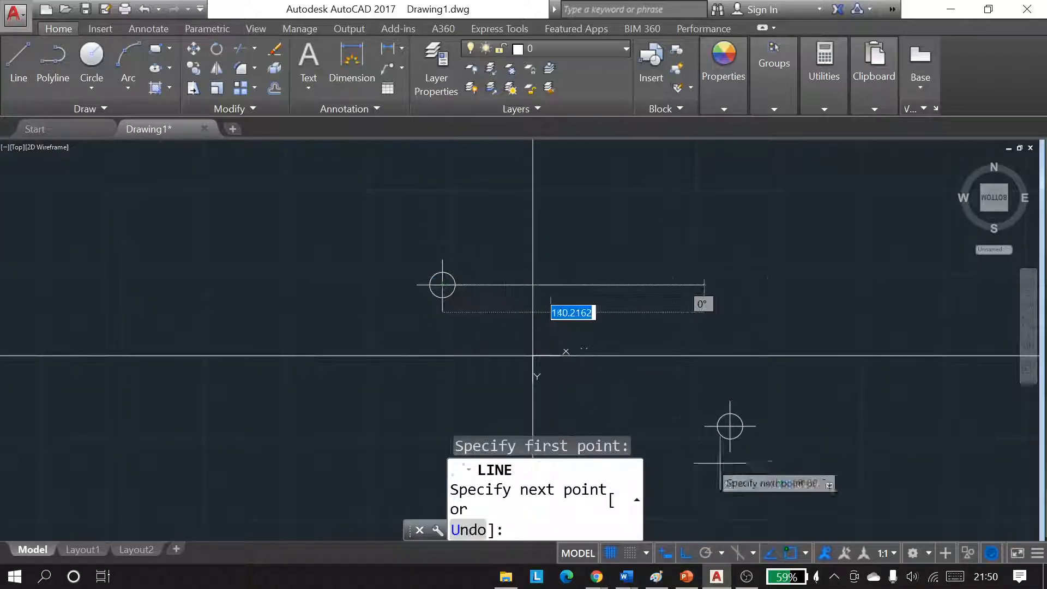
left_click(730, 426)
key("Return")
key("Escape")
key("Escape")
key("Escape")
key("Escape")
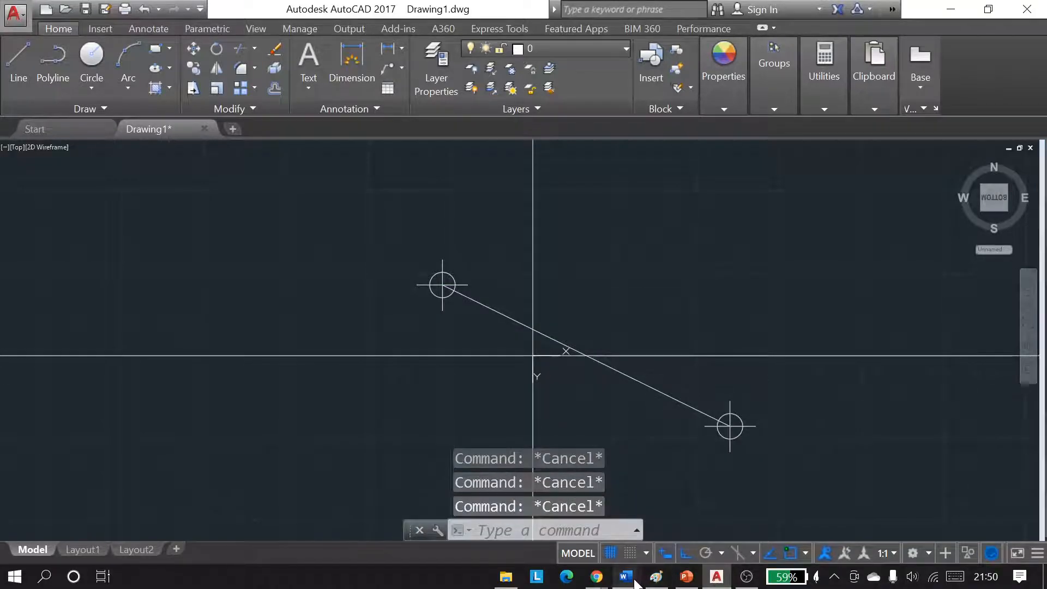
Step: Read steps 4 and 5 in the Word notes about the connecting line and the circle, and return to AutoCAD
mouse_move(635, 581)
left_click(666, 529)
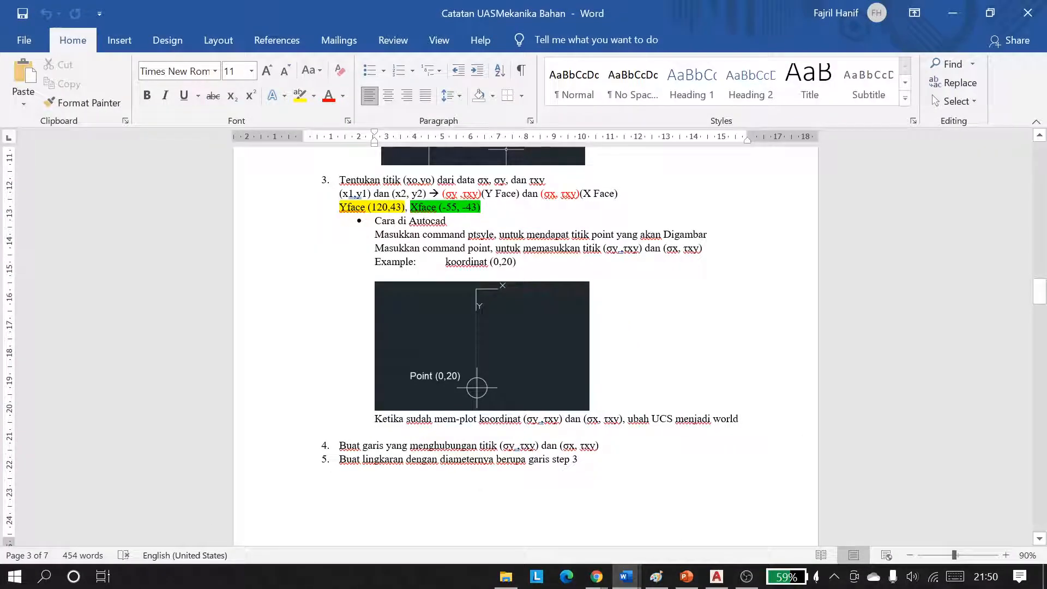
left_click_drag(339, 445, 442, 446)
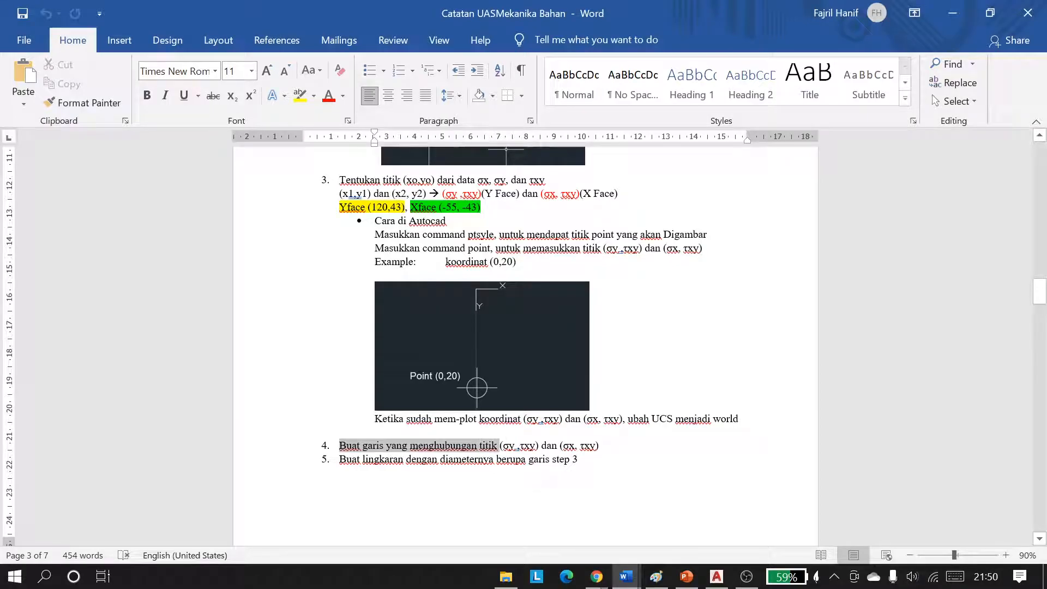
left_click_drag(599, 446, 602, 445)
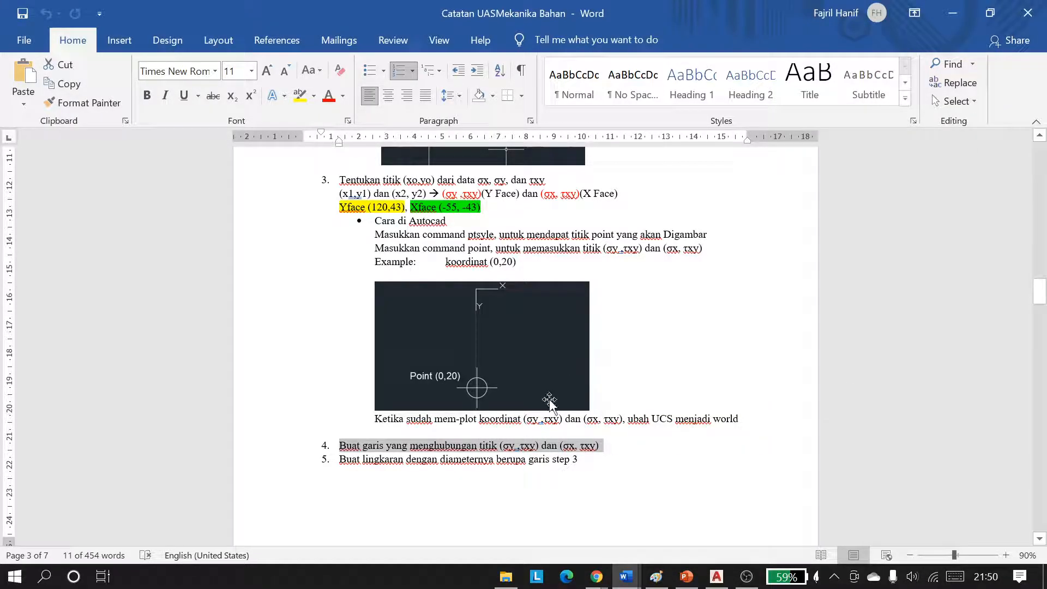
left_click_drag(339, 459, 575, 465)
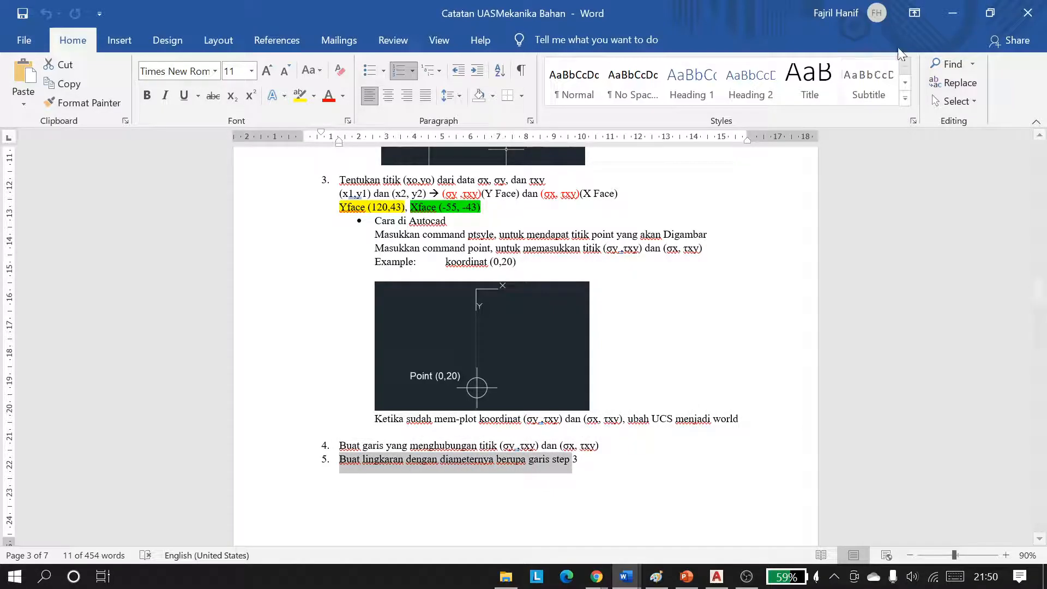
left_click(960, 24)
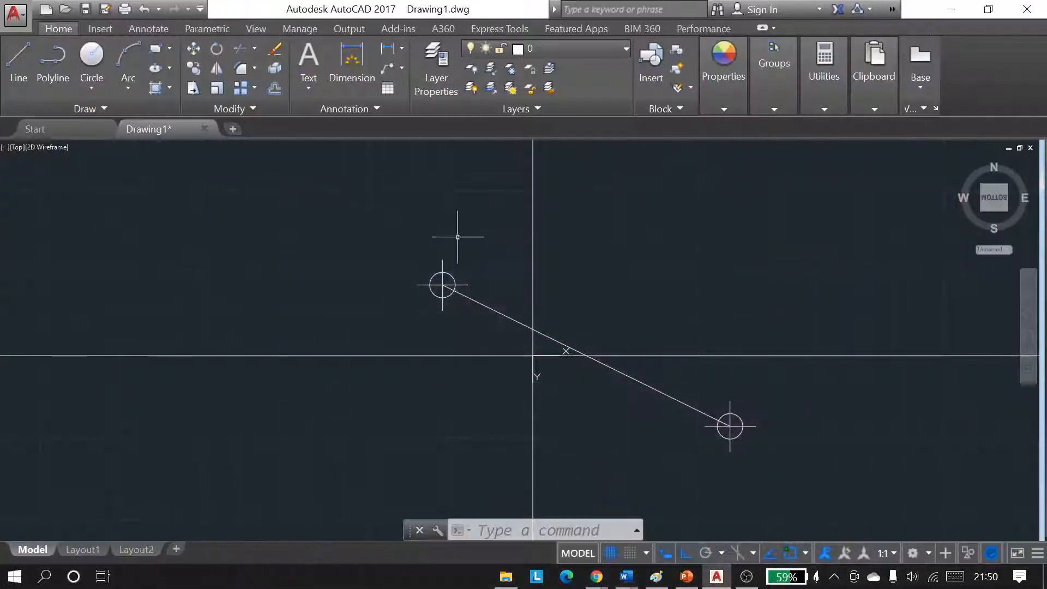
Step: Draw a two-point (2P) circle using the line's endpoints (-55,-43) and (120,43) as the ends of its diameter
left_click(97, 53)
left_click(492, 487)
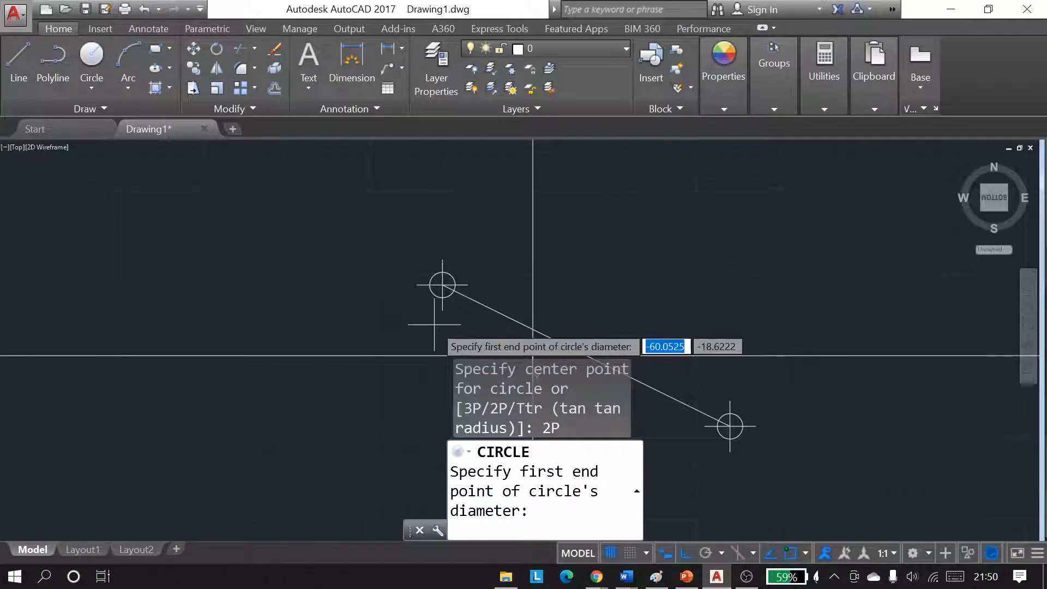
left_click(442, 284)
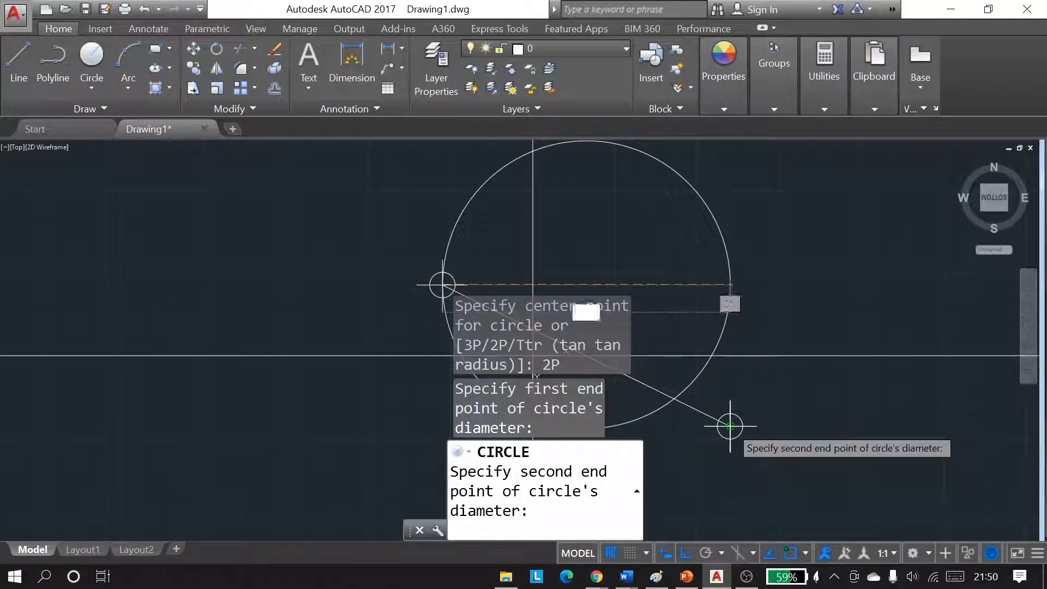
left_click(730, 426)
key("Escape")
key("Escape")
key("Escape")
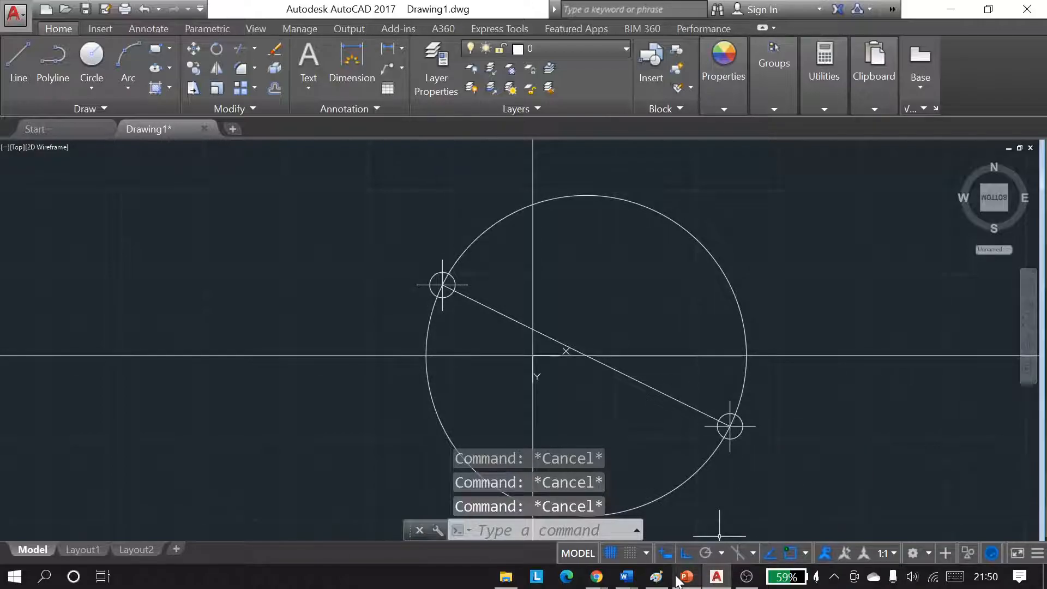
Step: Review steps 6 to 8 in the Word notes, covering τmax, the principal stresses σ1 and σ2, and the angles θs and θp
left_click(713, 501)
scroll(539, 442, "down", 10)
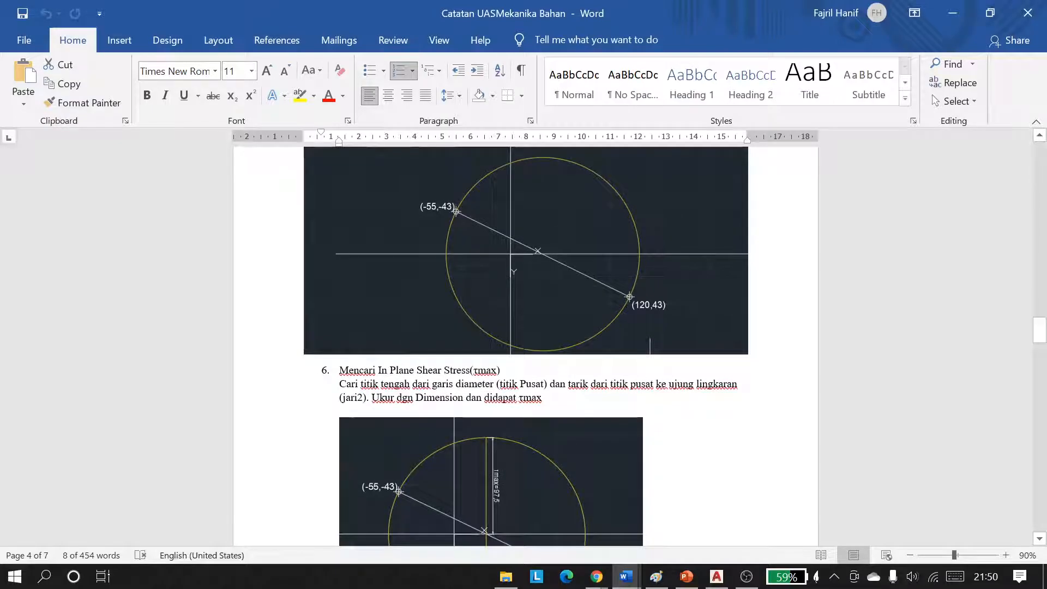
left_click_drag(545, 132, 548, 132)
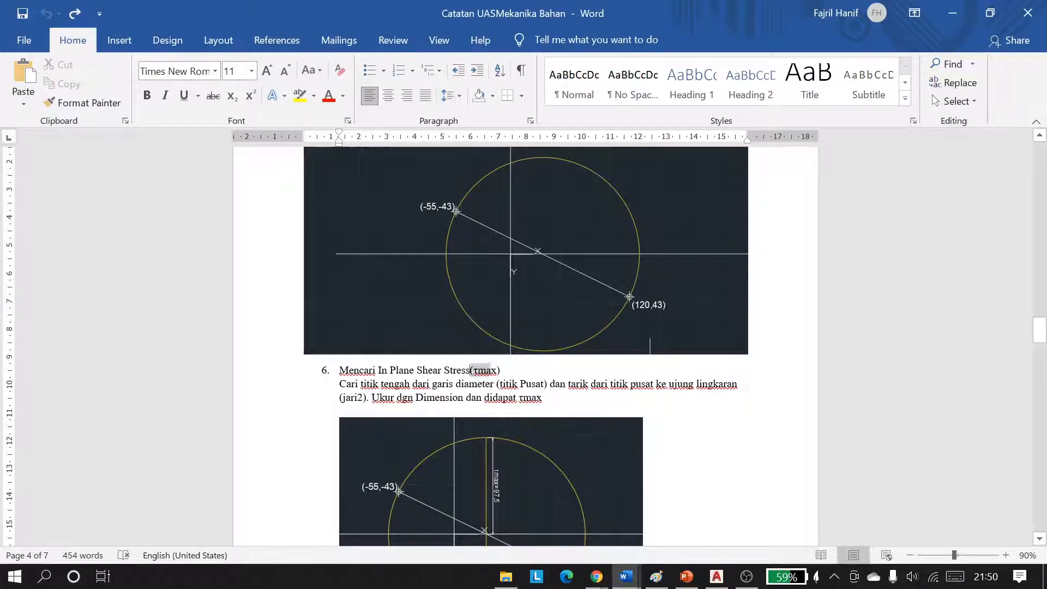
left_click_drag(470, 370, 501, 372)
scroll(500, 372, "down", 5)
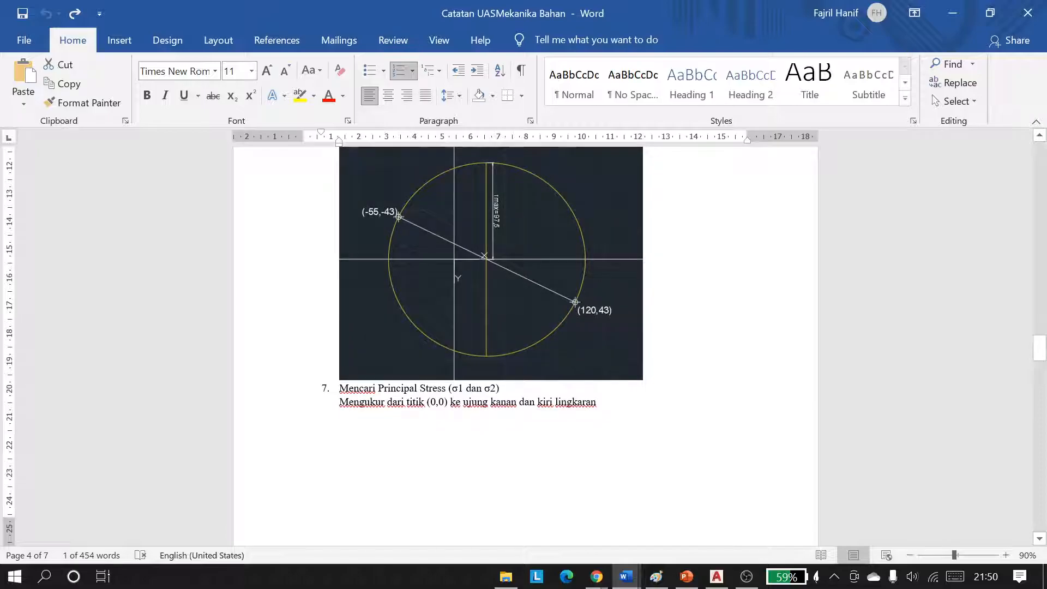
left_click_drag(462, 402, 484, 388)
scroll(479, 424, "down", 8)
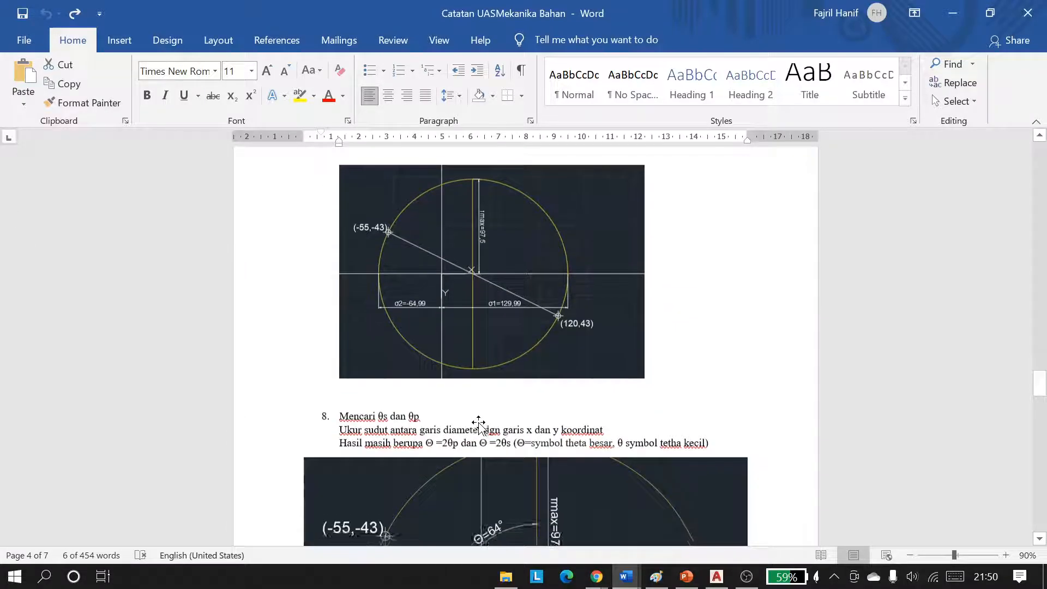
scroll(479, 424, "down", 1)
left_click_drag(377, 372, 421, 372)
scroll(498, 426, "up", 15)
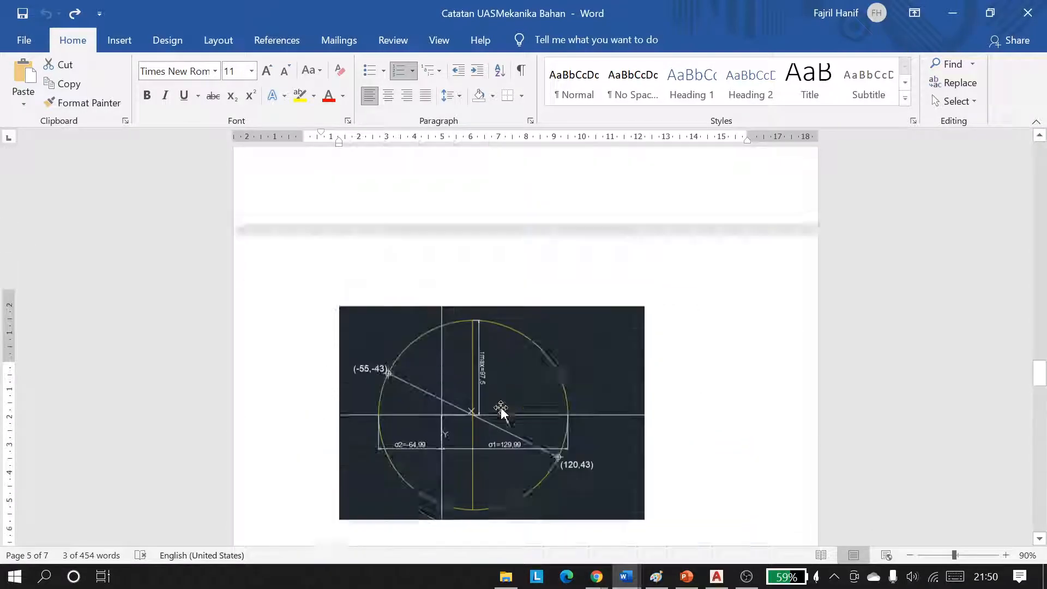
scroll(501, 409, "up", 2)
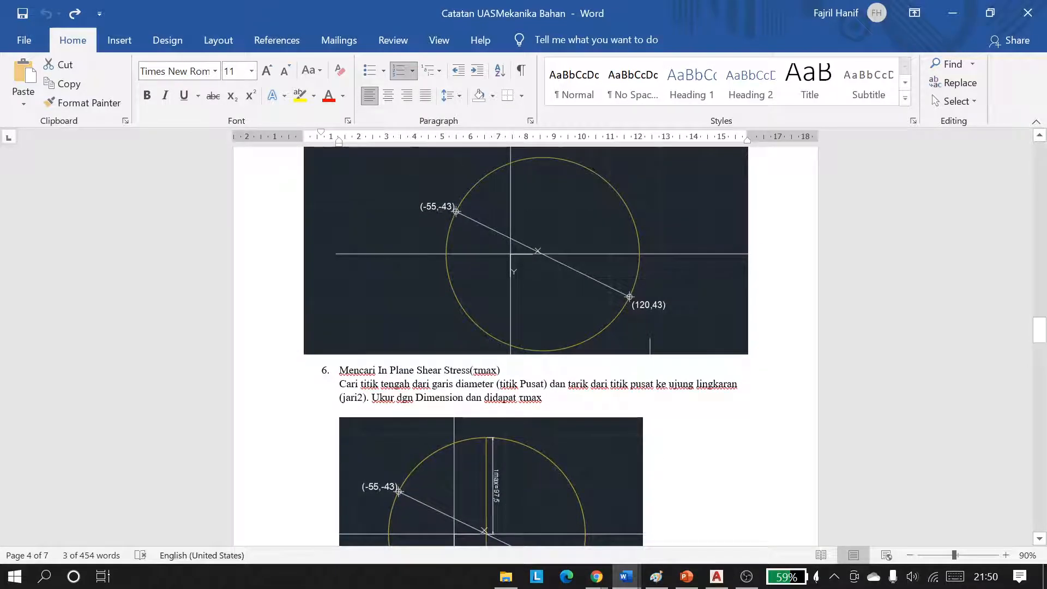
Step: Read step 6 of the notes on locating the circle's centre for in-plane shear stress, and return to AutoCAD
left_click_drag(340, 370, 497, 371)
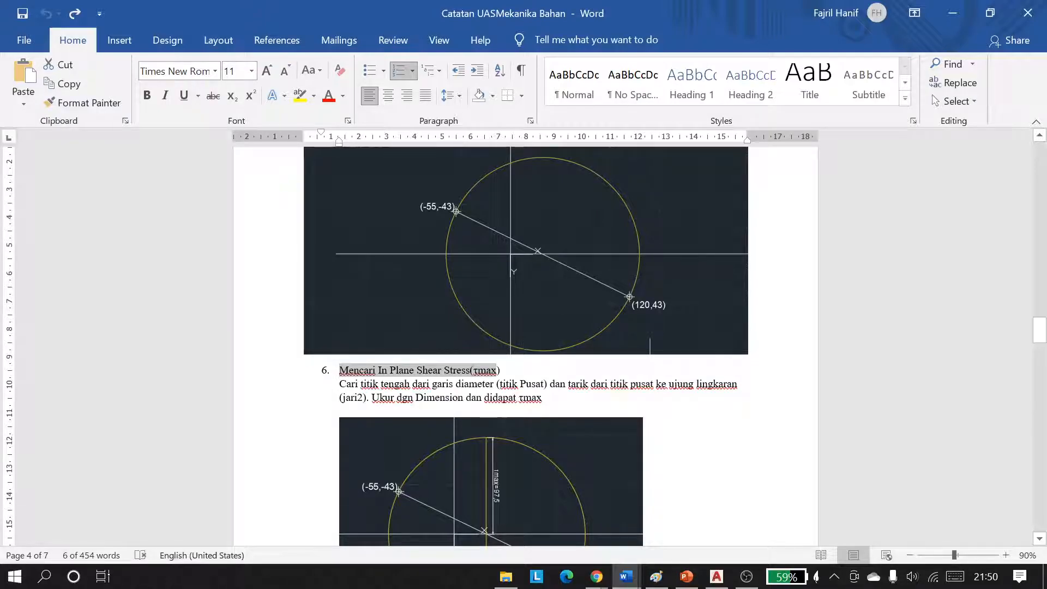
left_click_drag(500, 384, 549, 384)
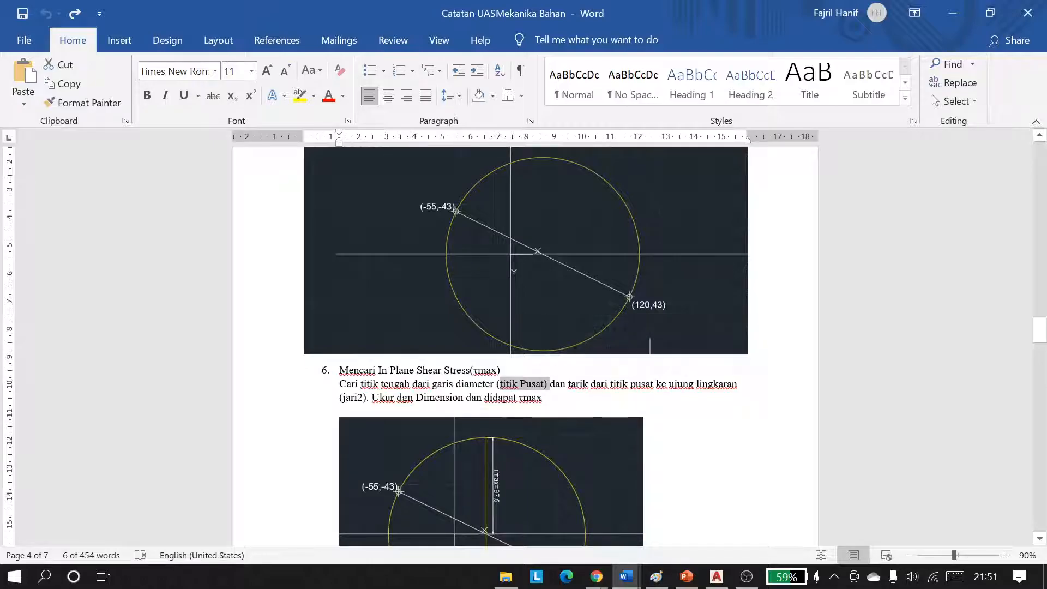
left_click(944, 14)
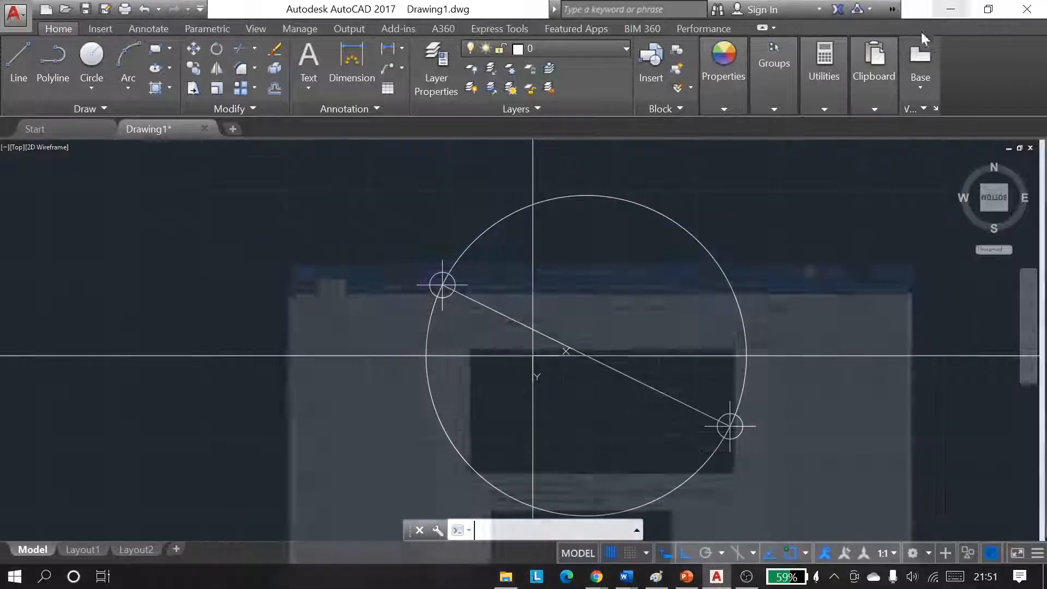
scroll(622, 283, "up", 2)
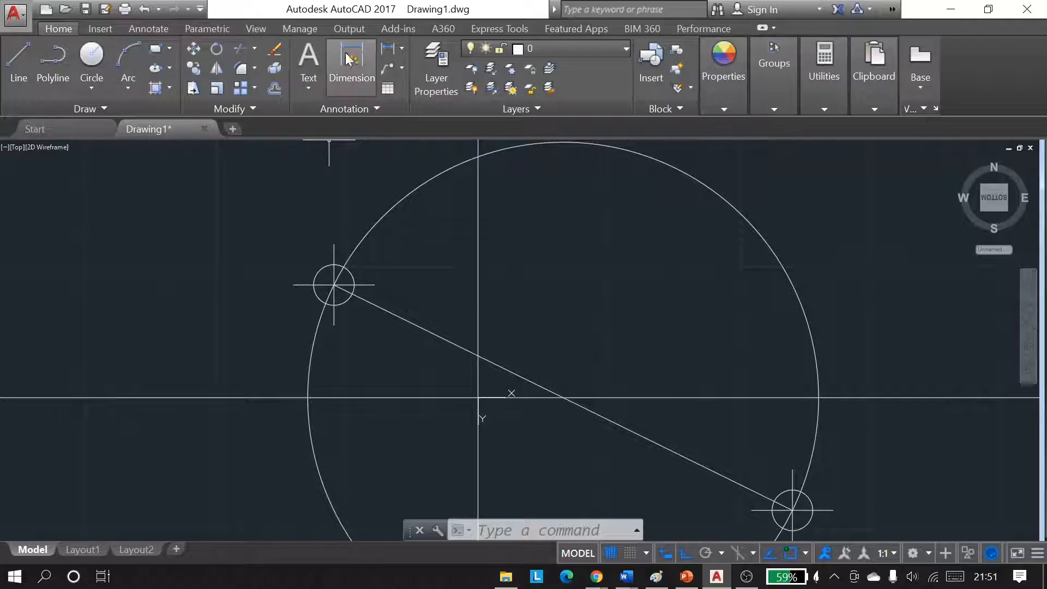
mouse_move(630, 254)
middle_mouse_down()
mouse_move(747, 248)
mouse_move(776, 270)
middle_mouse_up()
key("Escape")
key("Escape")
key("Escape")
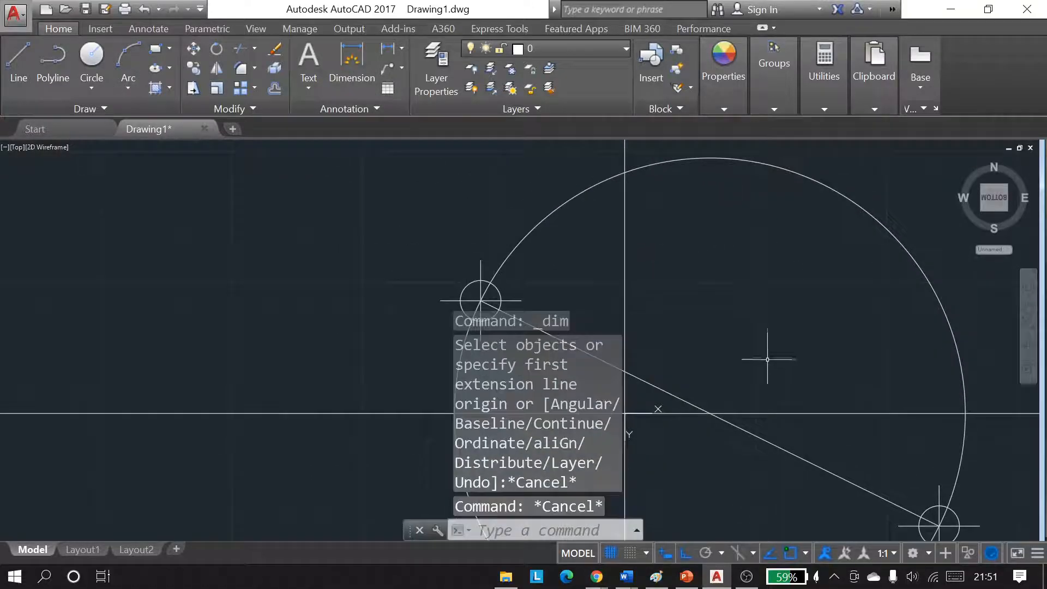
Step: Divide the diagonal diameter line into 2 segments to mark the circle's centre point
middle_click_drag(756, 366, 713, 287)
left_click(721, 360)
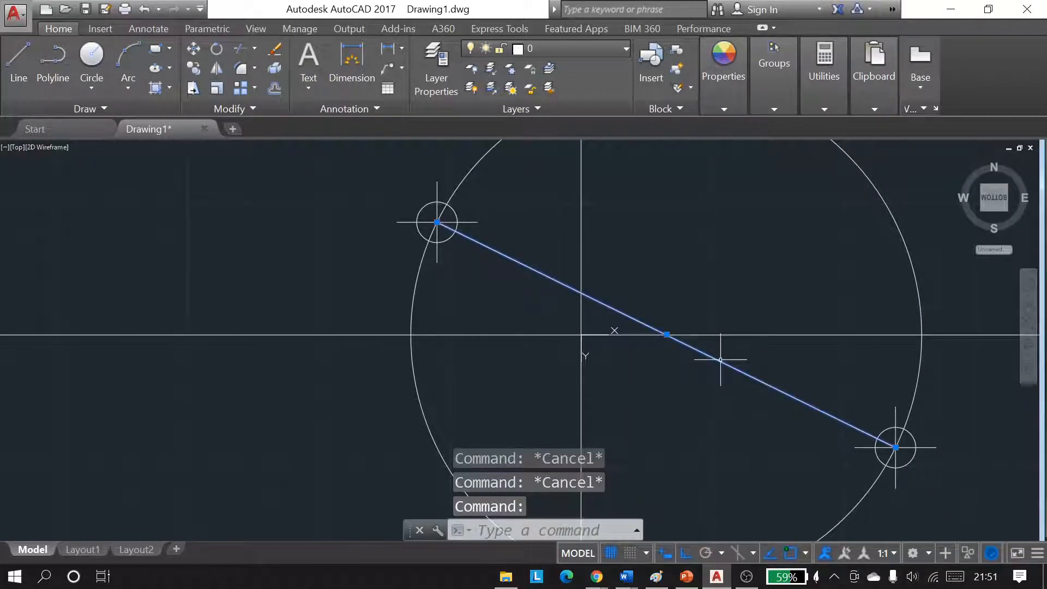
type("div")
key("Return")
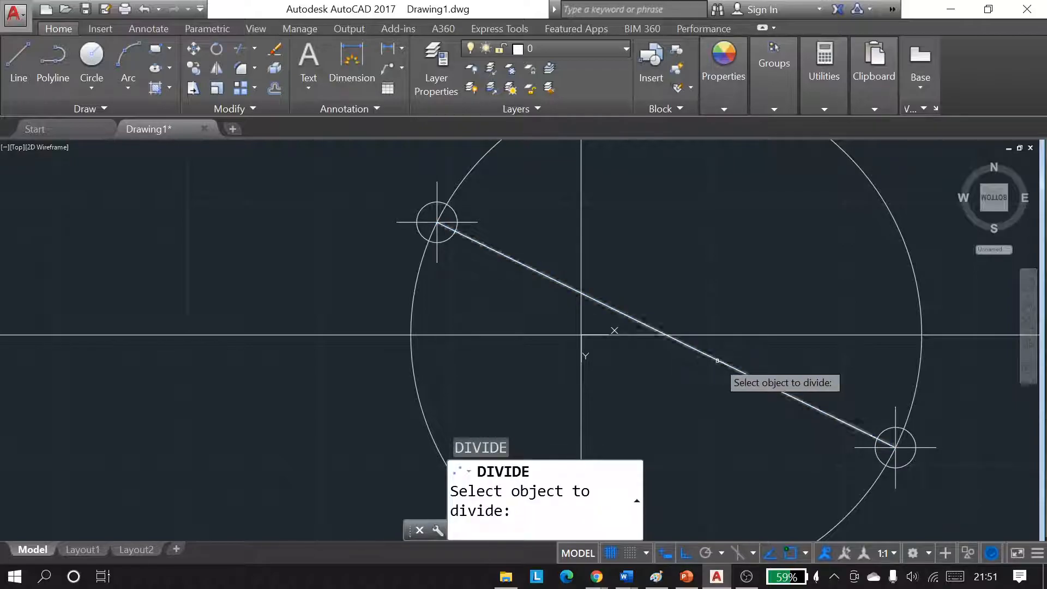
left_click(714, 358)
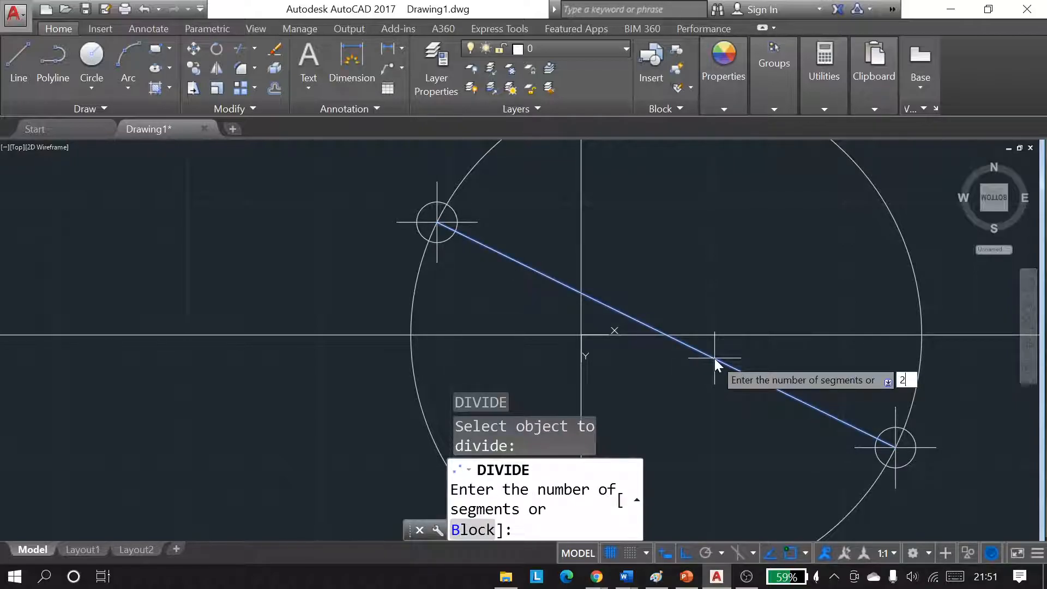
type("2")
key("Return")
scroll(715, 346, "up", 5)
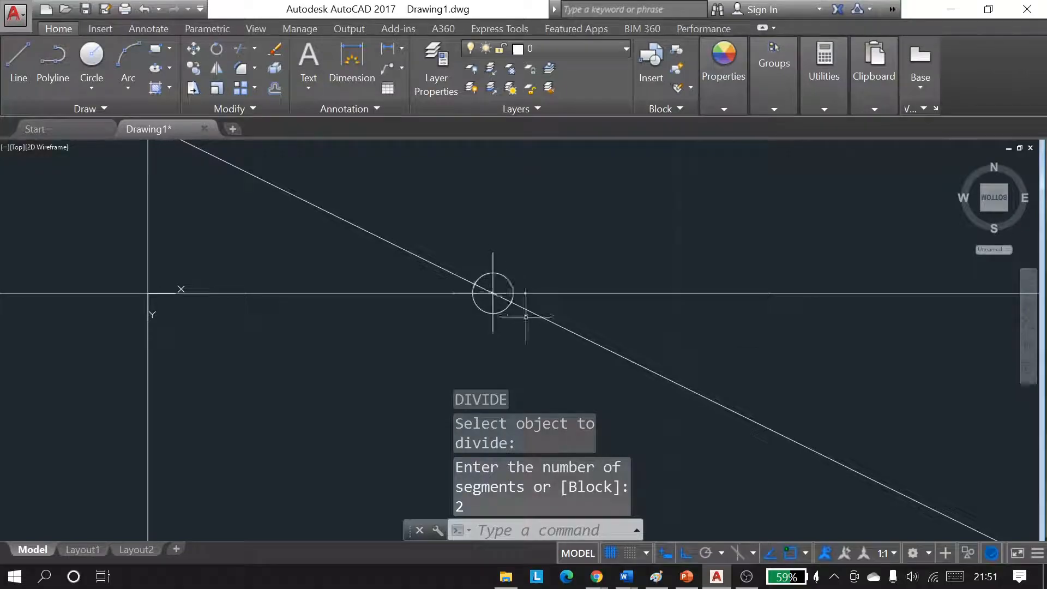
Step: Draw a vertical radius line from the marked centre point up to the top of the large circle
left_click(19, 60)
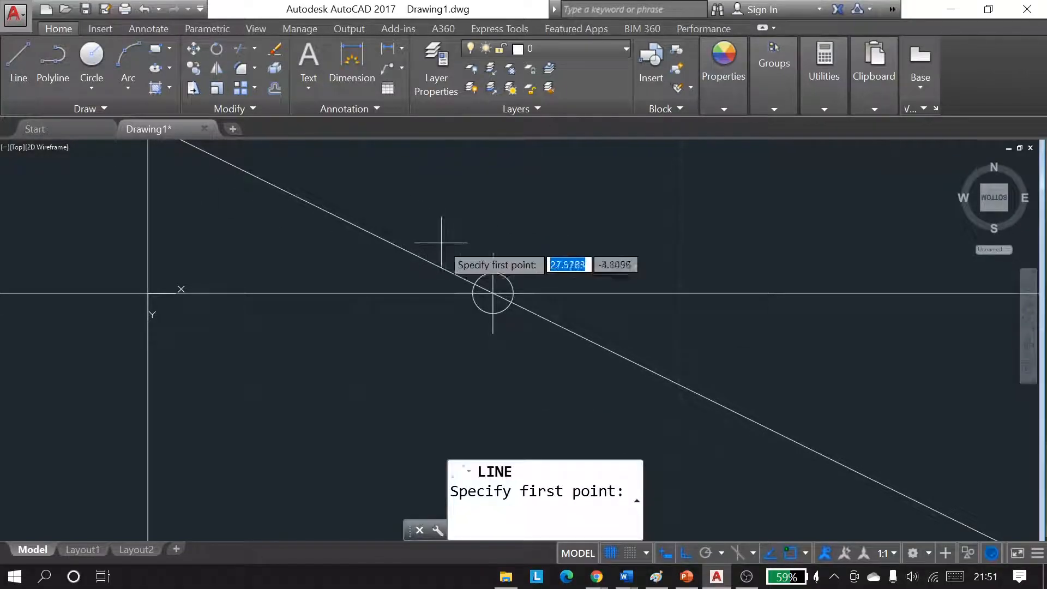
left_click(493, 292)
scroll(491, 294, "down", 4)
scroll(490, 228, "up", 2)
middle_click_drag(483, 234, 481, 329)
left_click(492, 226)
key("Return")
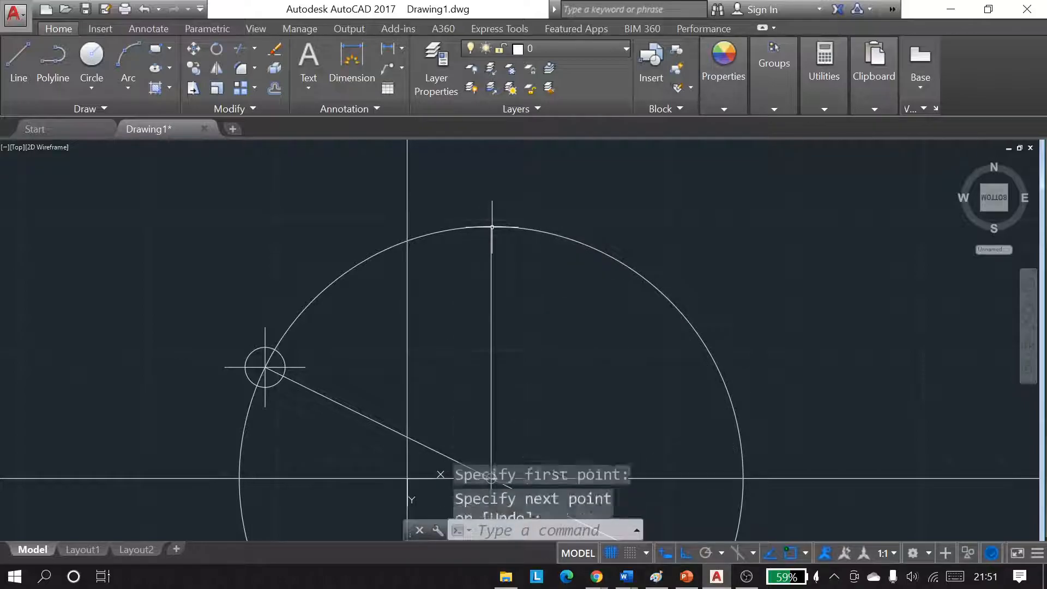
key("Escape")
key("Escape")
Step: Dimension the vertical radius line, placing the dimension to the right of the line
middle_click_drag(492, 227, 550, 186)
left_click(352, 60)
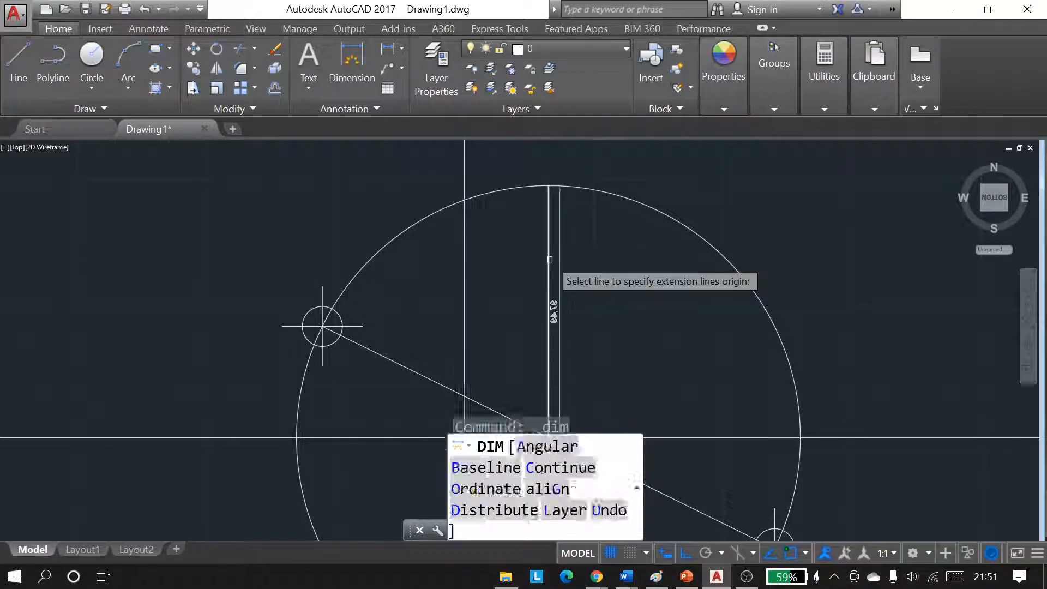
middle_click_drag(549, 260, 666, 275)
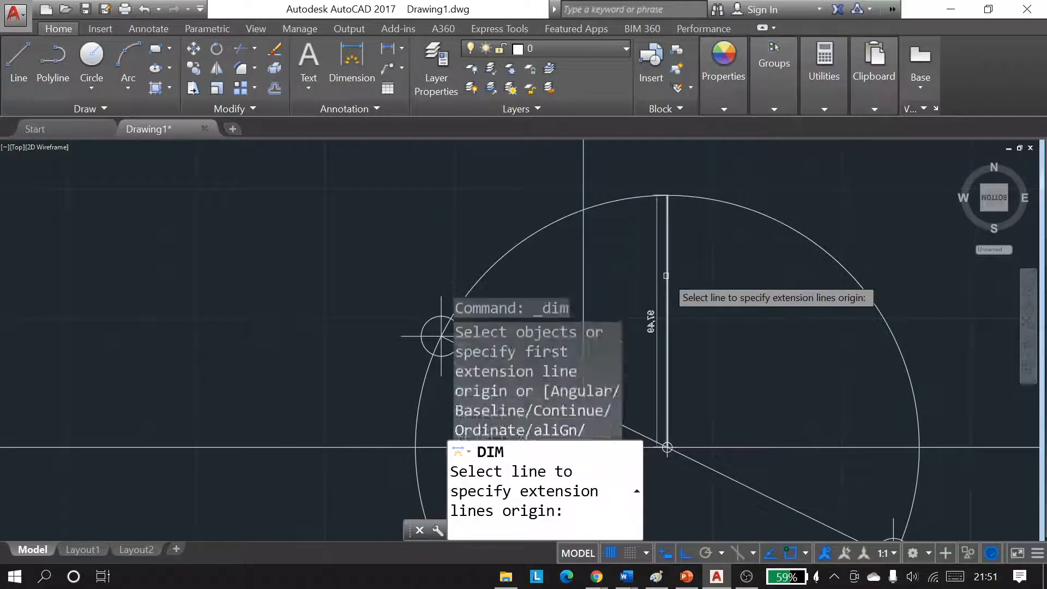
left_click(666, 276)
left_click(712, 305)
key("Escape")
key("Escape")
key("Escape")
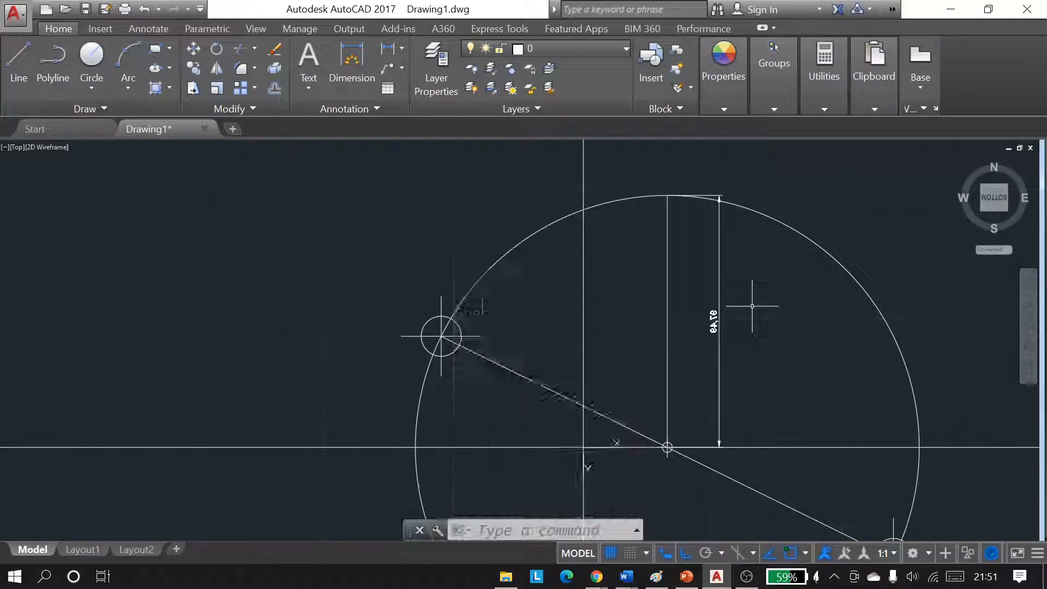
scroll(718, 323, "up", 5)
scroll(694, 391, "down", 5)
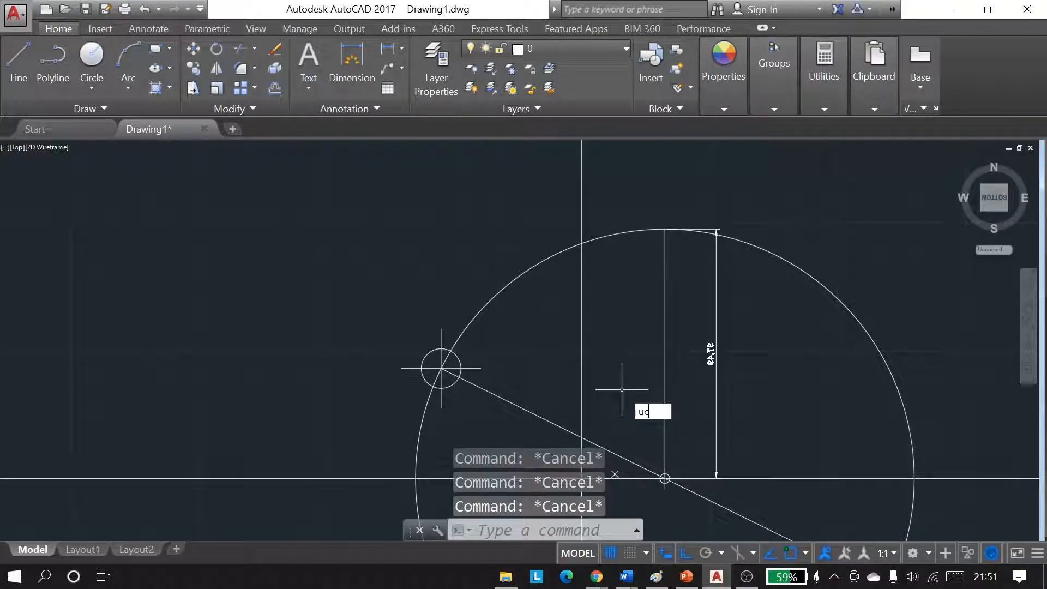
Step: Reset the user coordinate system to World with the UCS command
key("Return")
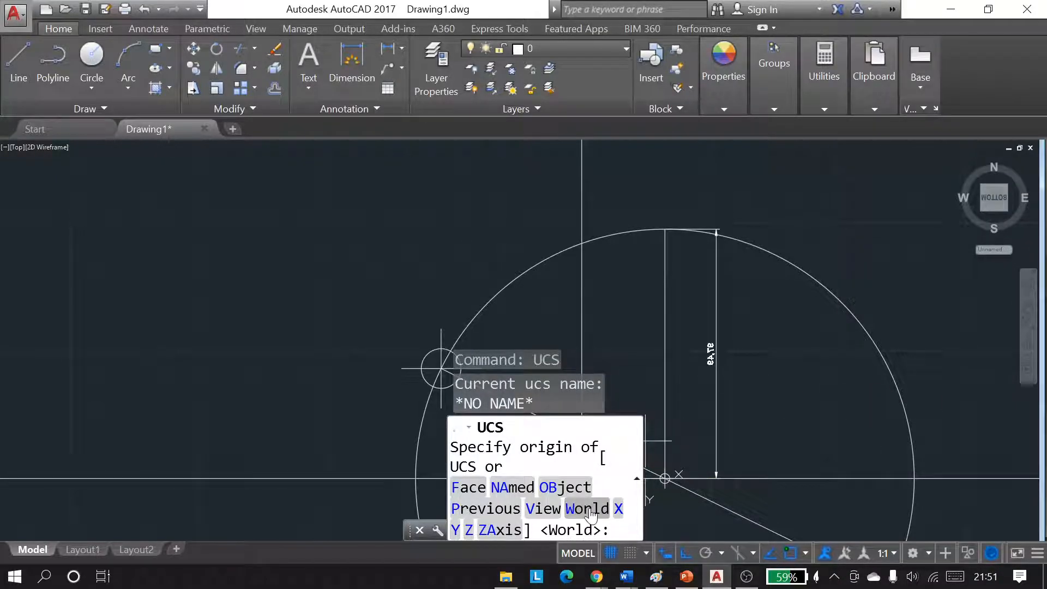
type("w")
key("Return")
key("Escape")
key("Escape")
key("Escape")
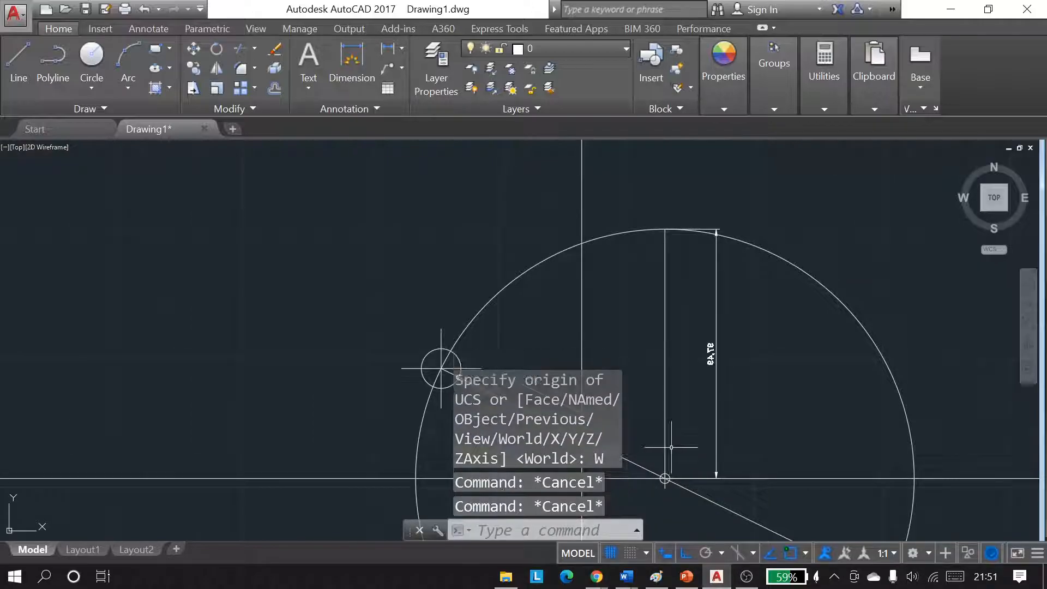
Step: Erase the mirrored dimension and dimension the vertical radius line again, just to the right of the line
left_click(768, 375)
left_click(705, 316)
key("Delete")
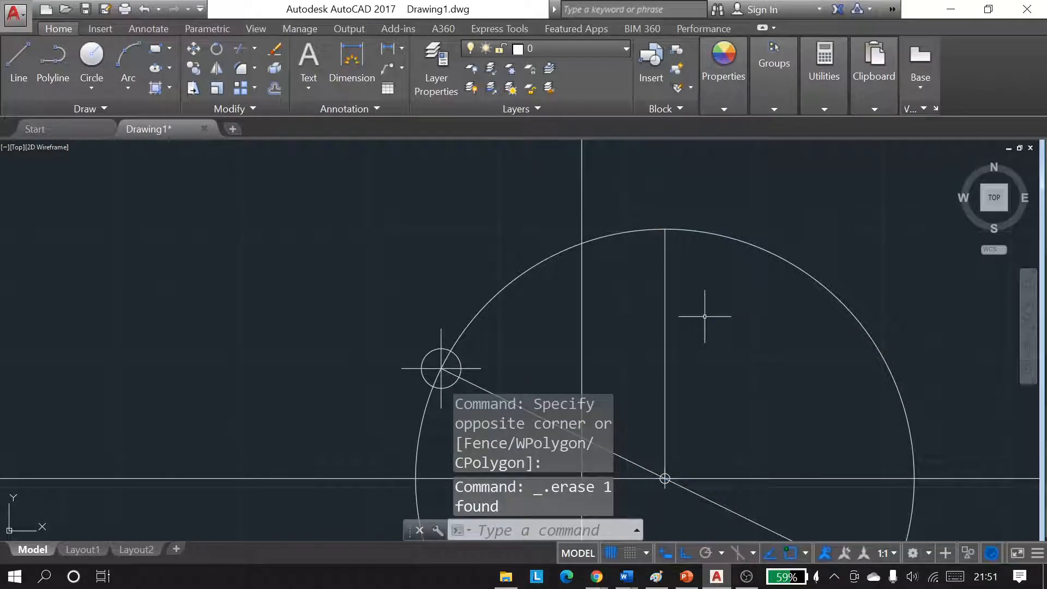
type("dim")
key("Return")
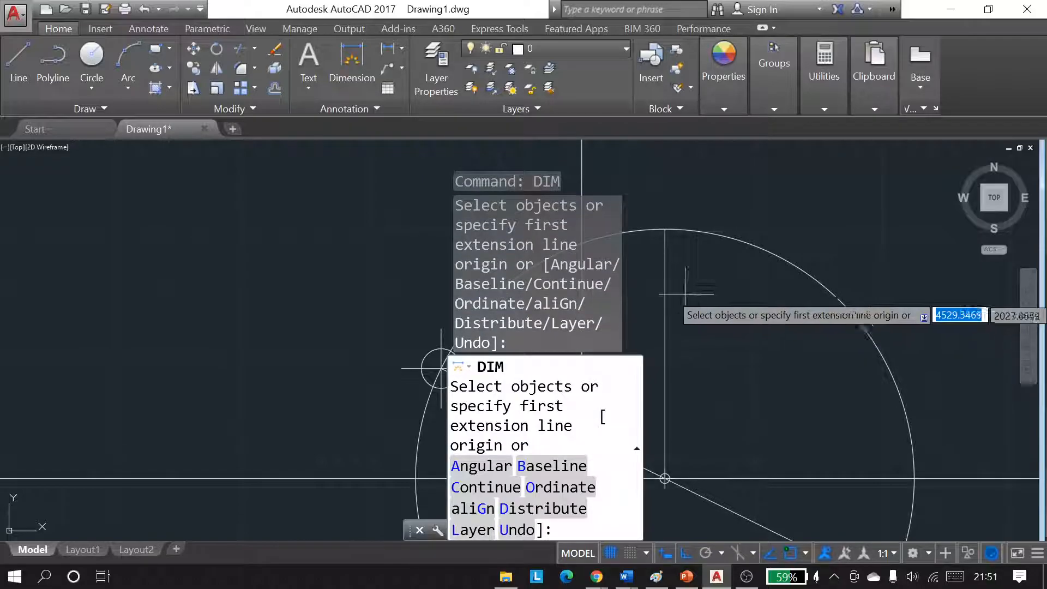
left_click(664, 284)
left_click(664, 355)
key("Escape")
key("Escape")
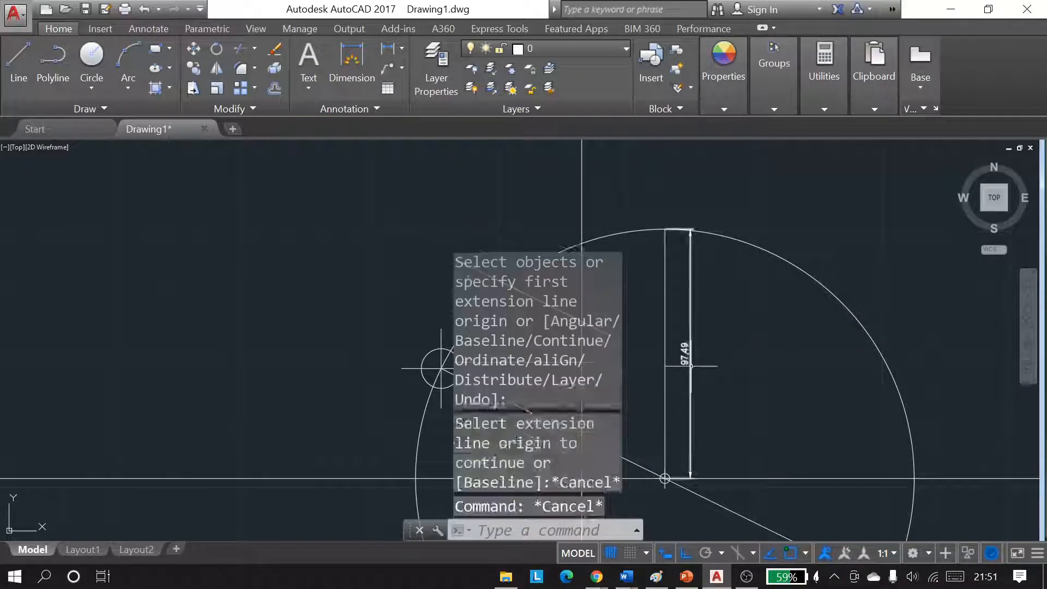
key("Escape")
scroll(650, 357, "up", 4)
scroll(652, 355, "down", 2)
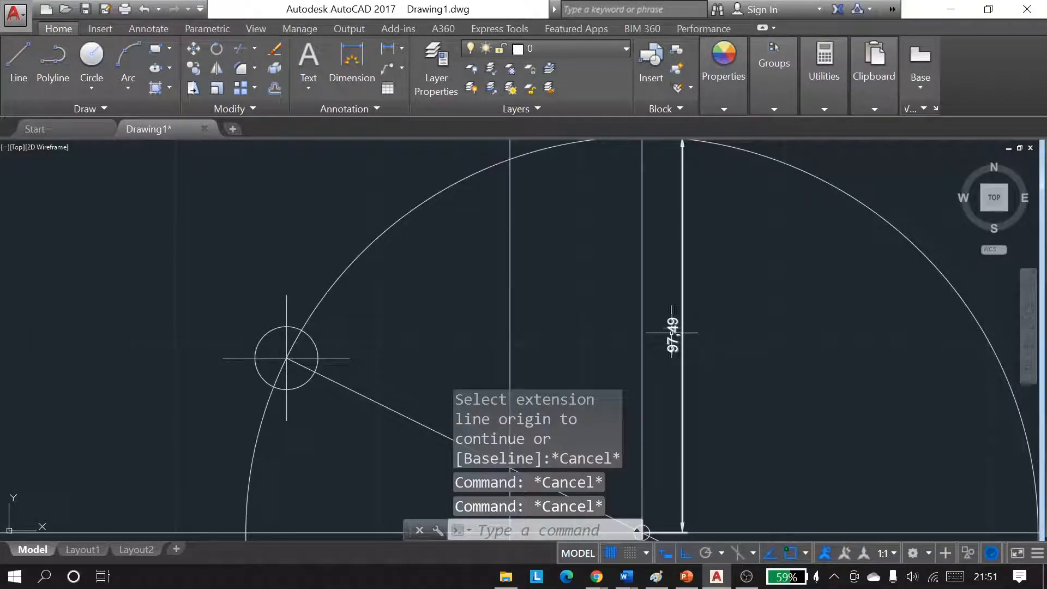
left_click(670, 342)
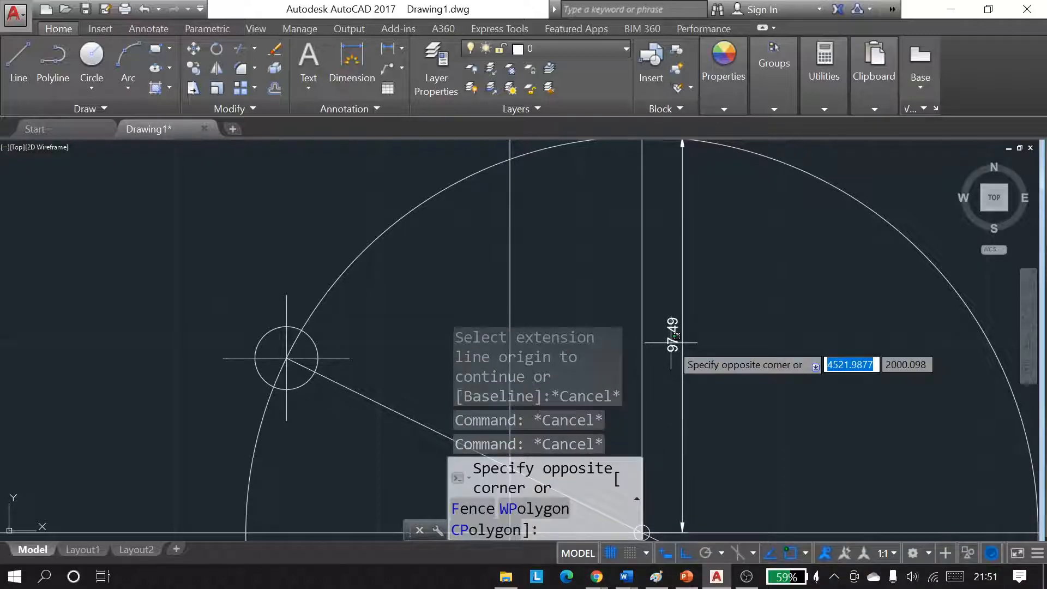
key("Escape")
scroll(654, 376, "down", 2)
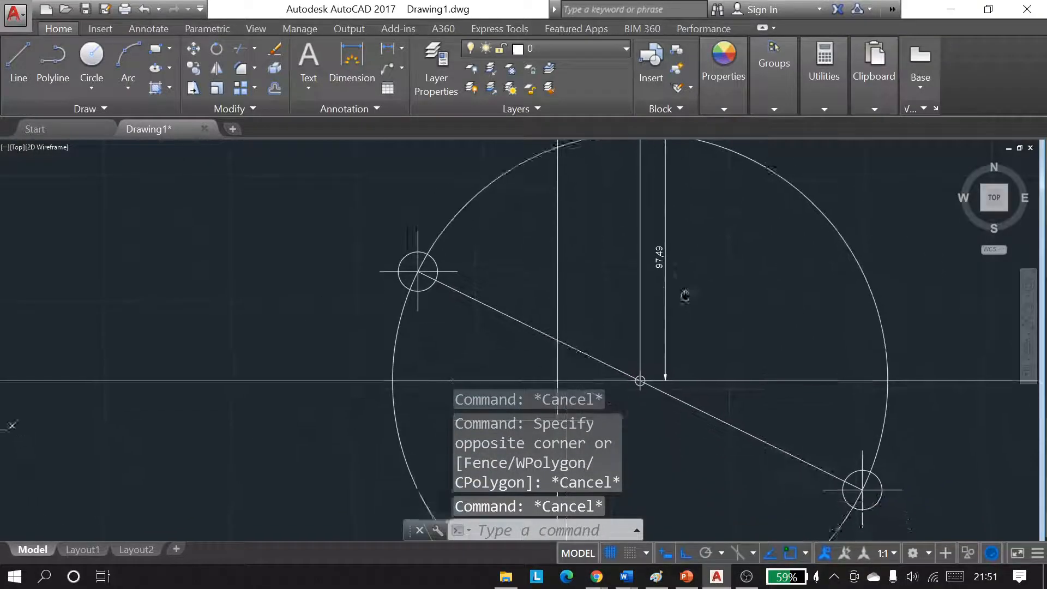
Step: Read step 7 of the Word notes on measuring the principal stresses σ1 and σ2 from (0,0), and return to AutoCAD
mouse_move(626, 577)
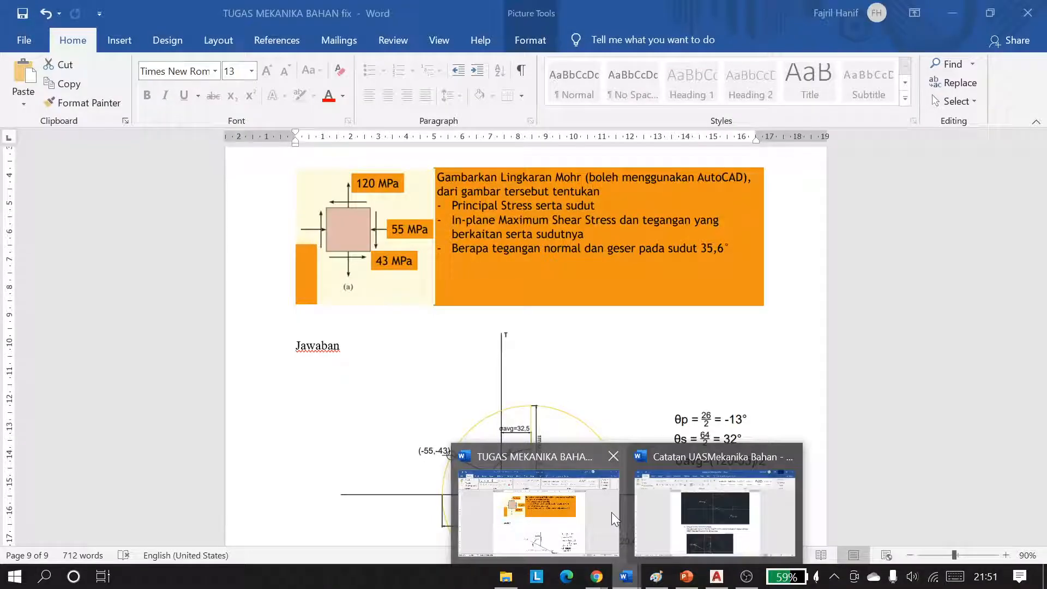
left_click(611, 512)
left_click(719, 503)
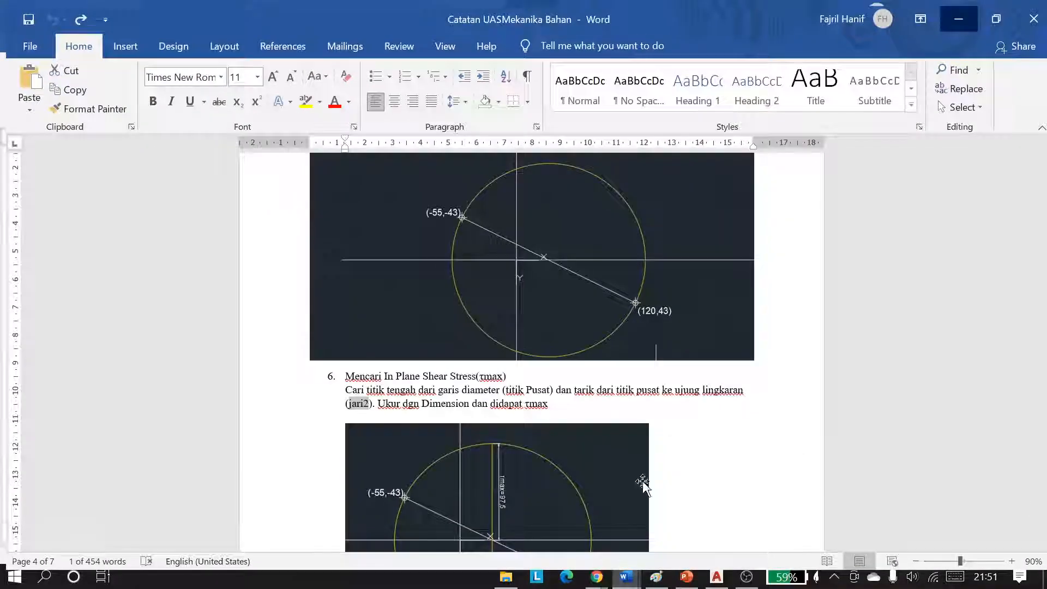
scroll(491, 273, "down", 2)
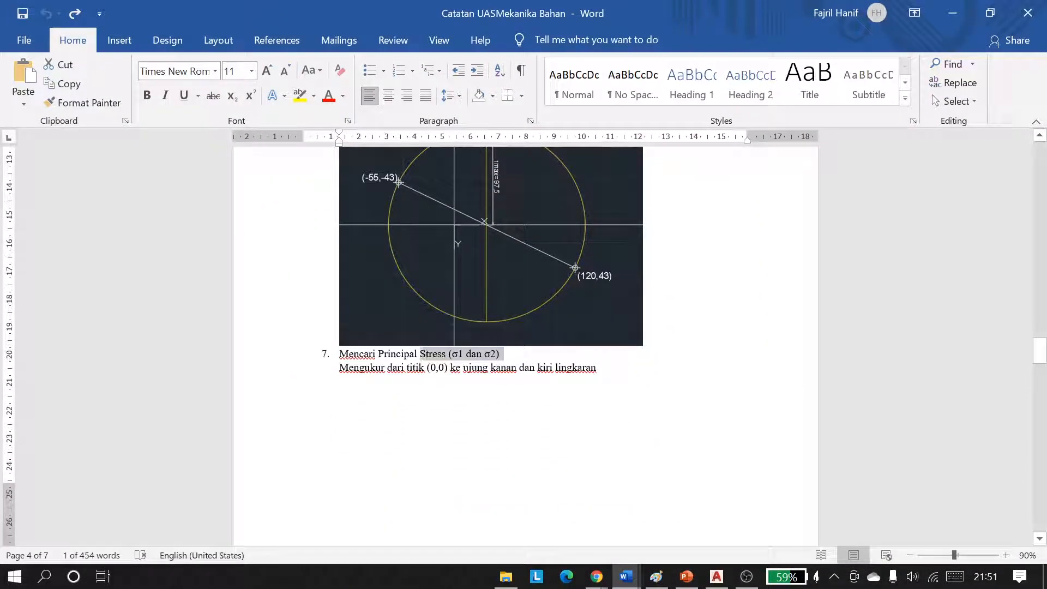
scroll(504, 356, "down", 2)
left_click_drag(339, 299, 354, 299)
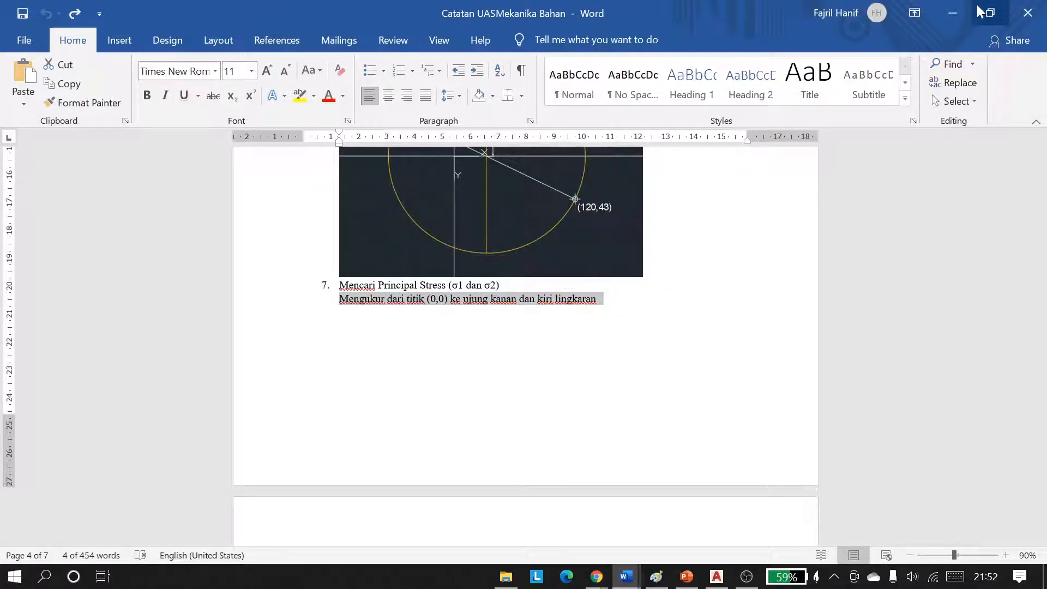
left_click(952, 13)
left_click(952, 12)
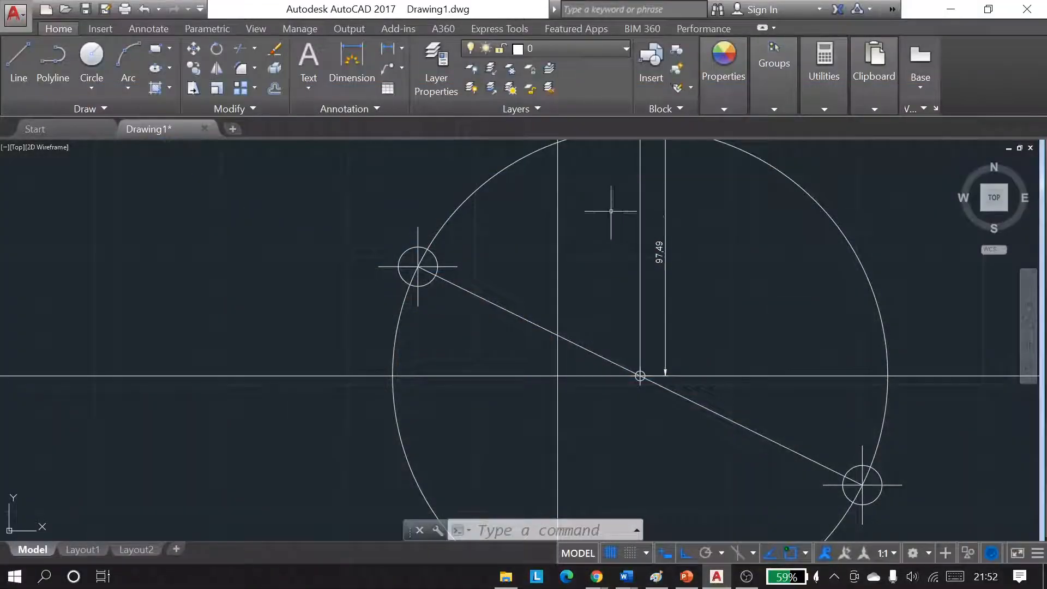
Step: Dimension the horizontal distance from the axes' origin to the circle's left end, placing the dimension below the horizontal axis
left_click(352, 63)
mouse_move(568, 372)
middle_mouse_down()
mouse_move(669, 306)
mouse_move(709, 295)
middle_mouse_up()
left_click(701, 297)
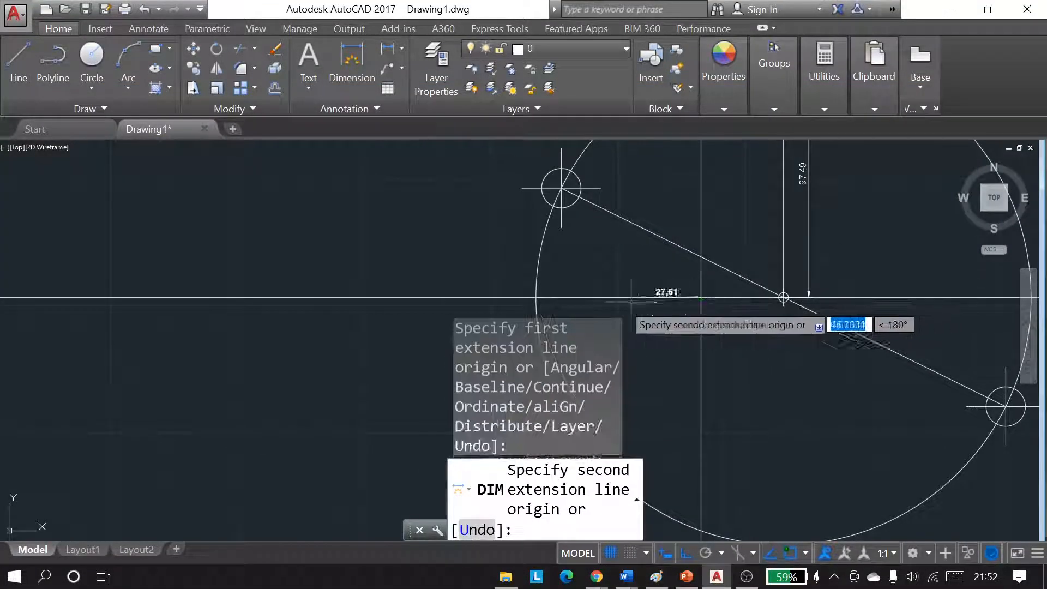
left_click(537, 297)
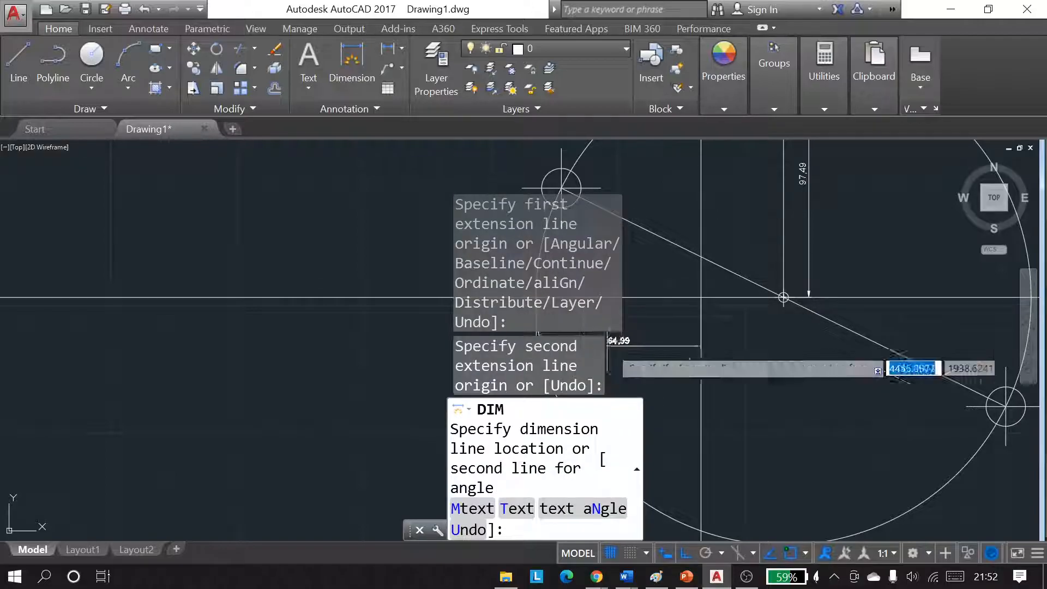
left_click(634, 334)
Step: Dimension the horizontal distance from the axes' origin to the circle's right end, in line with the left-hand dimension
left_click(784, 297)
mouse_move(798, 322)
middle_mouse_down()
mouse_move(620, 352)
mouse_move(841, 356)
middle_mouse_up()
left_click(854, 327)
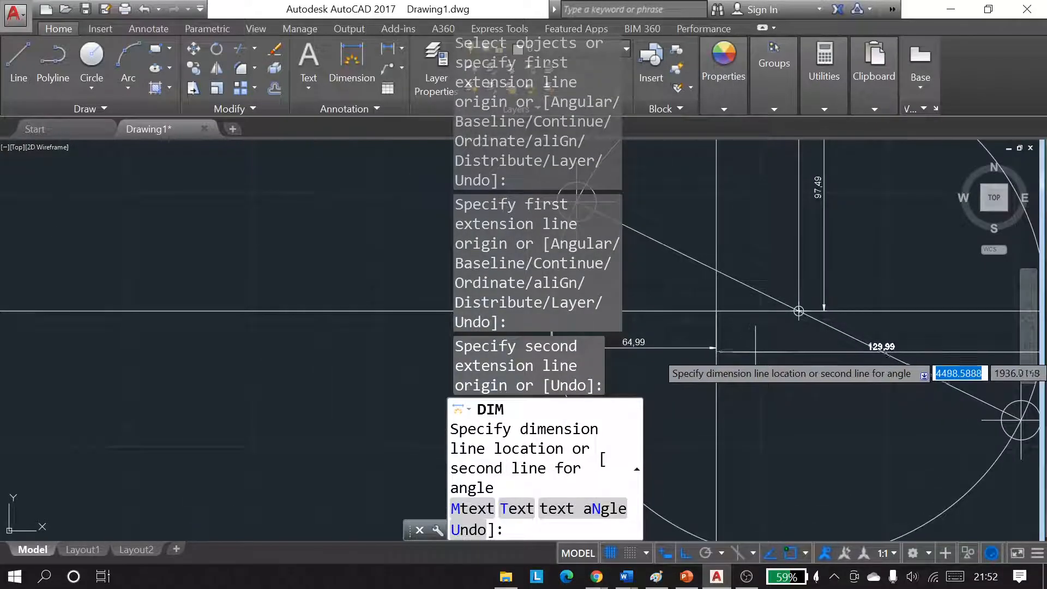
left_click(711, 348)
key("Escape")
key("Escape")
key("Escape")
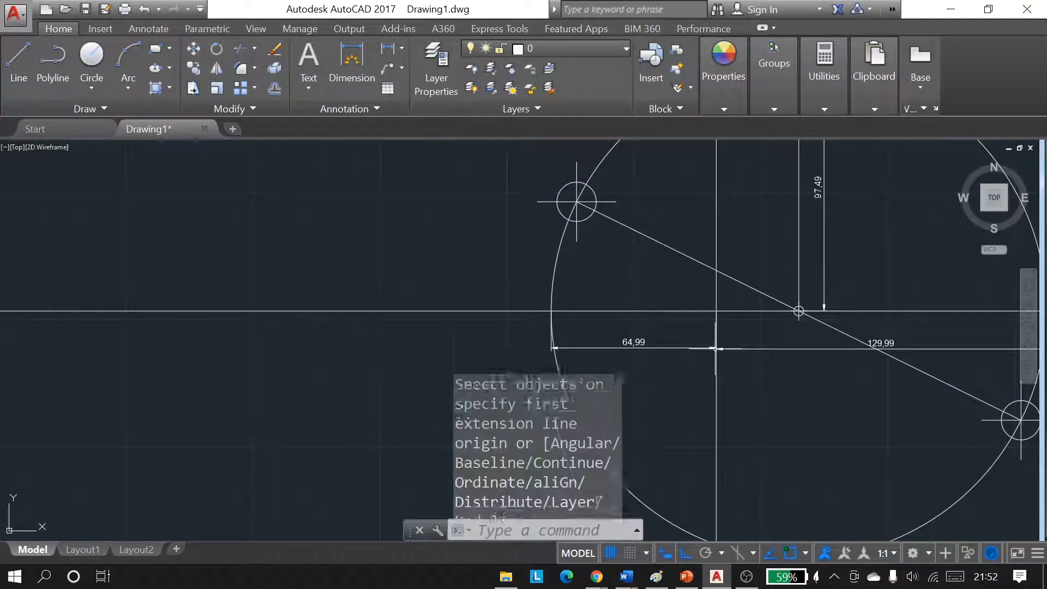
middle_click_drag(814, 387, 676, 431)
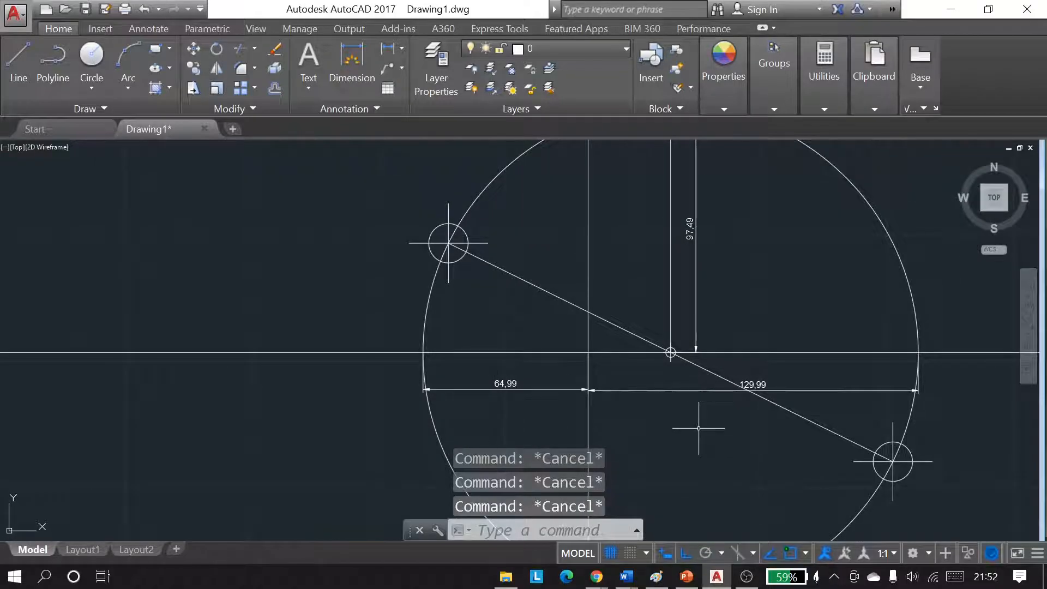
middle_click_drag(698, 428, 699, 455)
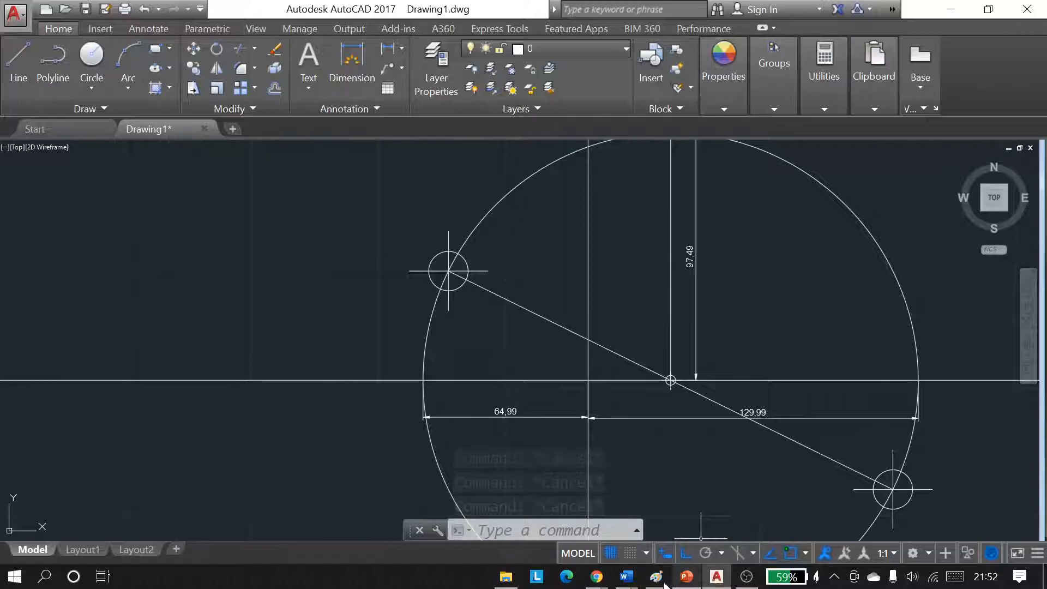
Step: Read step 8 of the Word notes on measuring the angles θs and θp, and return to AutoCAD
mouse_move(628, 578)
left_click(671, 533)
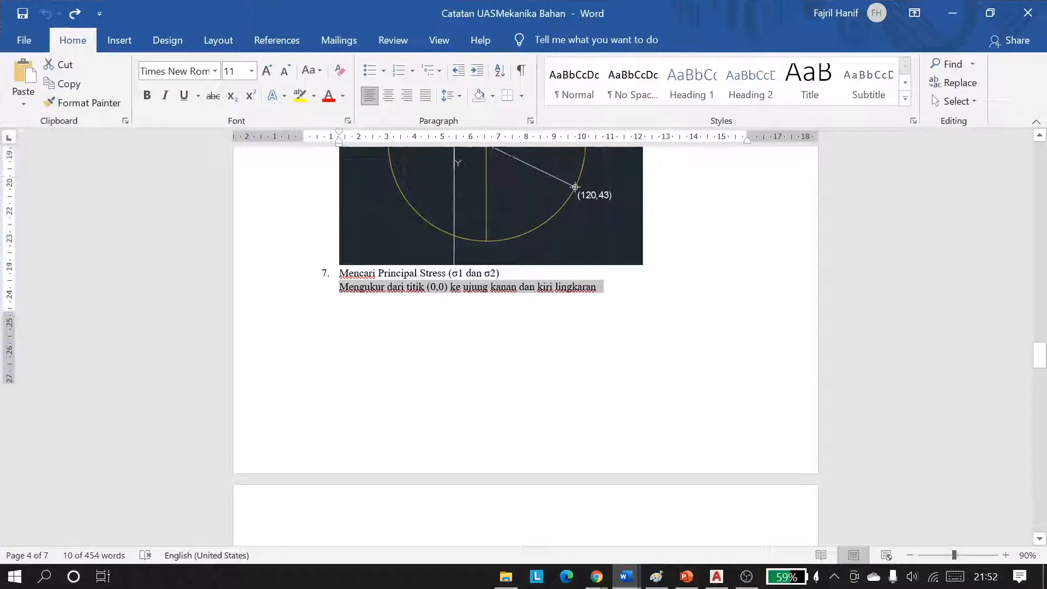
scroll(592, 424, "down", 8)
left_click_drag(339, 303, 589, 334)
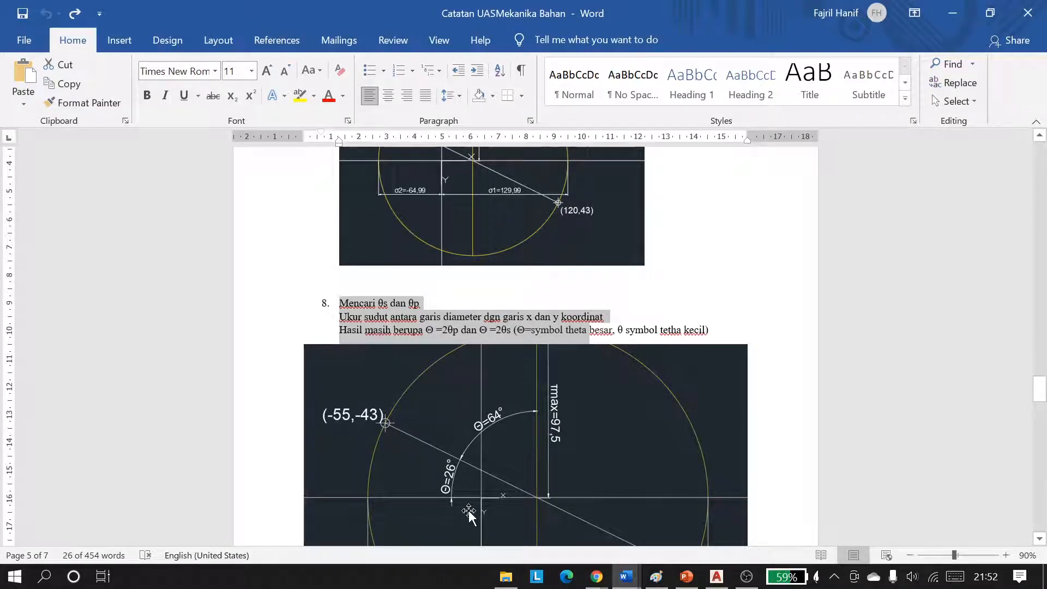
left_click(952, 13)
key("Escape")
key("Escape")
key("Escape")
left_click(537, 339)
left_click(533, 281)
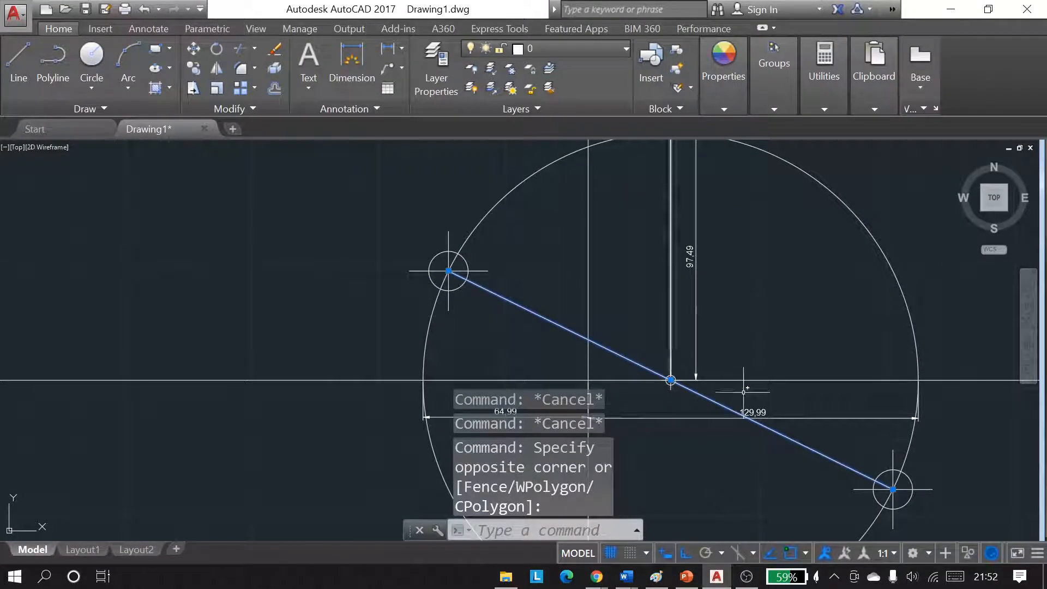
left_click(339, 67)
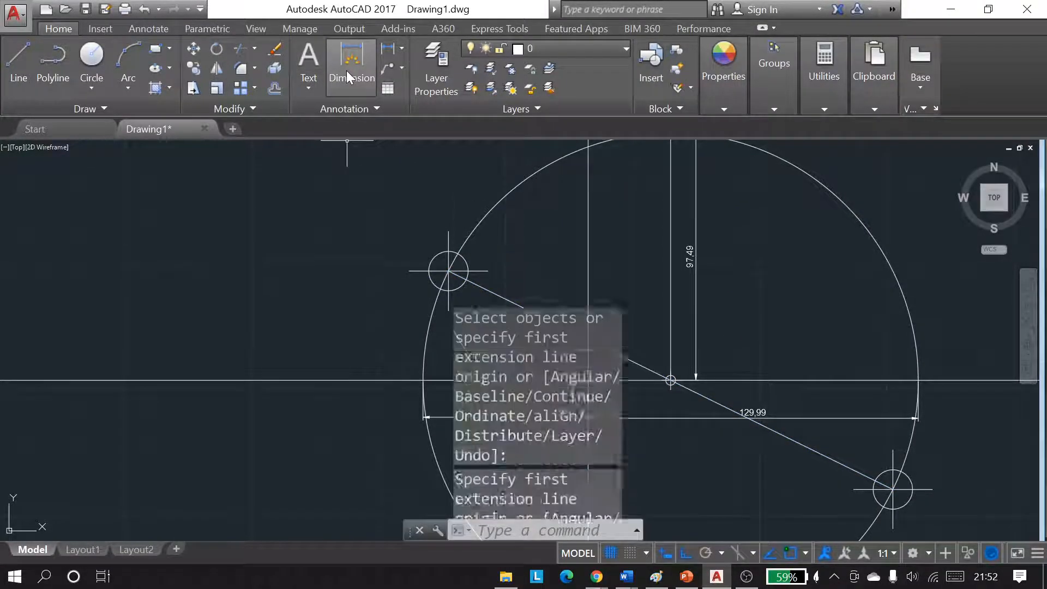
key("Escape")
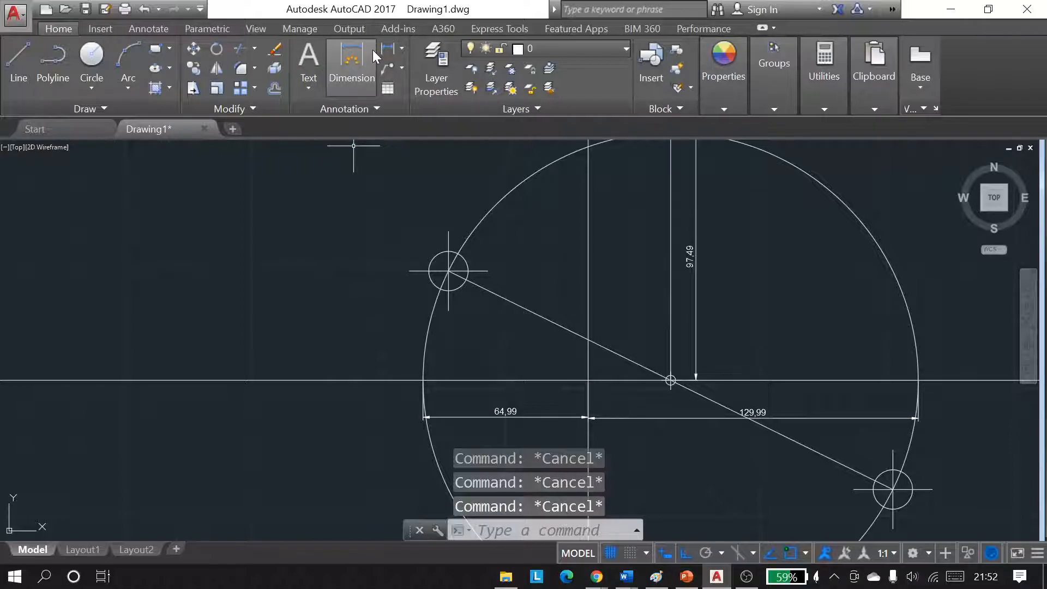
Step: Add the text label "Xface" beside the circle's upper-left marked point
left_click(309, 61)
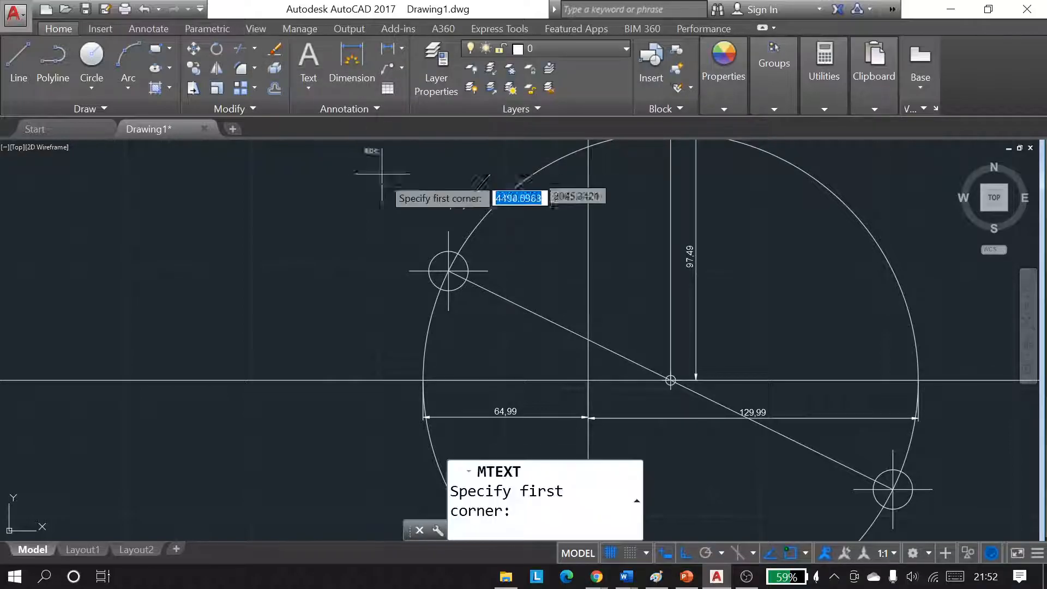
left_click(364, 245)
left_click(389, 262)
type("Xface")
left_click(955, 402)
middle_click_drag(496, 376, 432, 338)
Step: Copy the "Xface" label to the lower-right marked point and change the copy's text to "Yface"
left_click(329, 239)
left_click(294, 197)
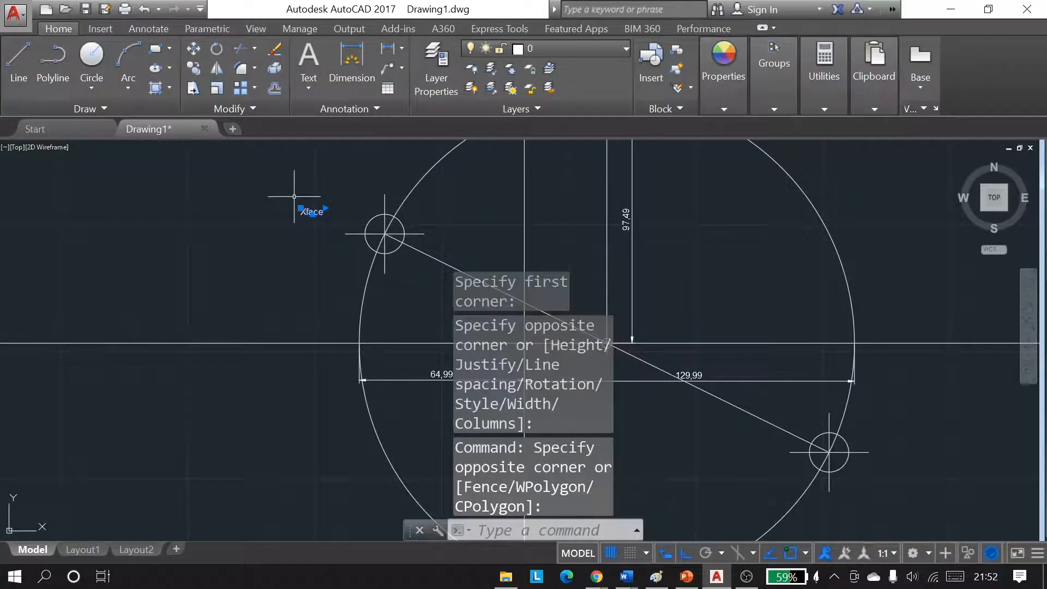
key("ctrl+c")
key("ctrl+v")
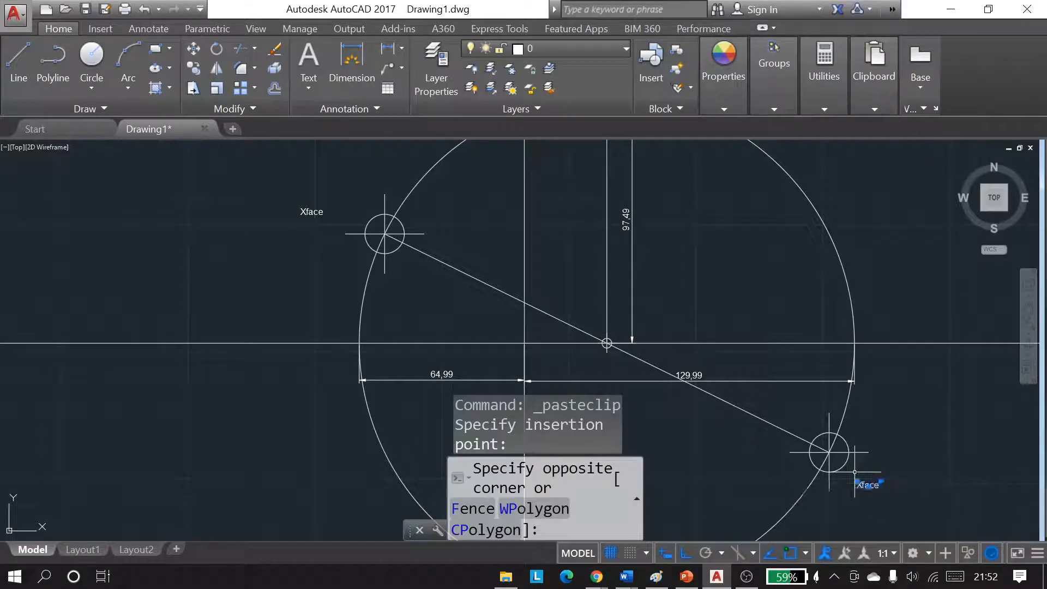
left_click(855, 472)
double_click(864, 485)
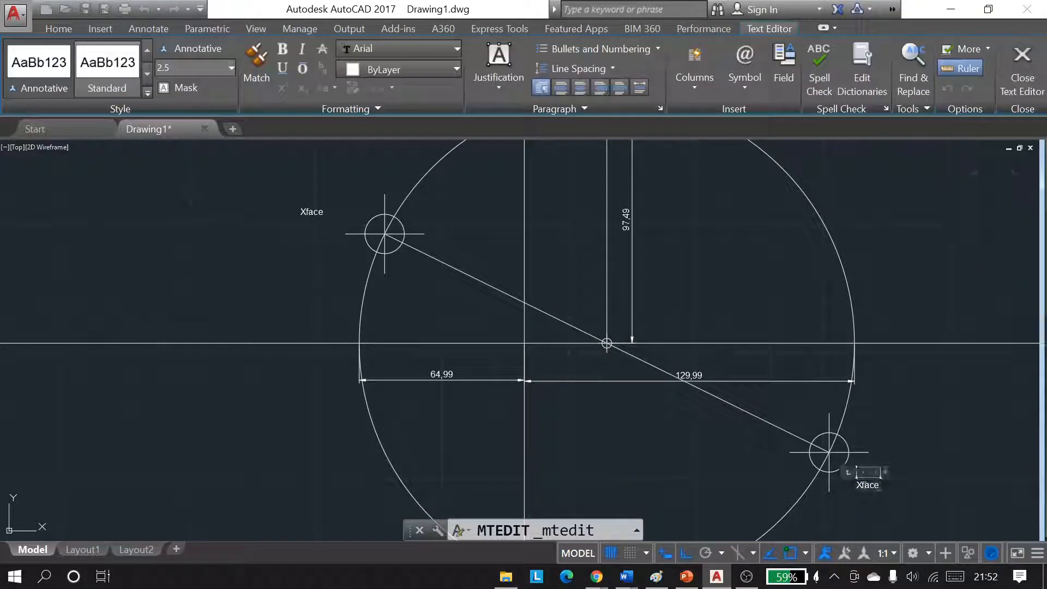
left_click(899, 414)
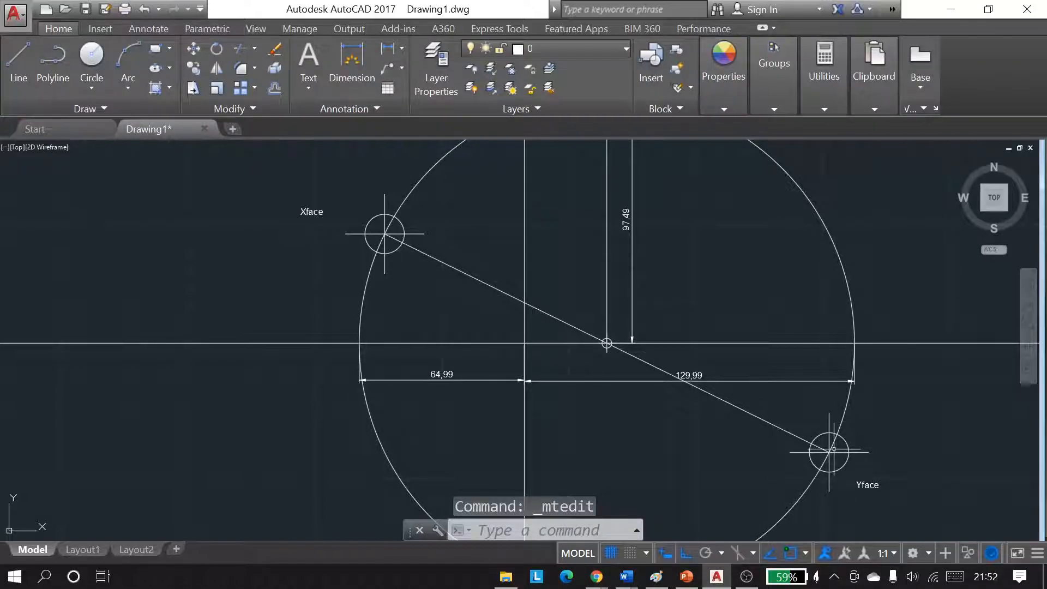
Step: Examine the stress element and the questions in the Word assignment TUGAS MEKANIKA BAHAN fix, and return to AutoCAD
left_click(687, 576)
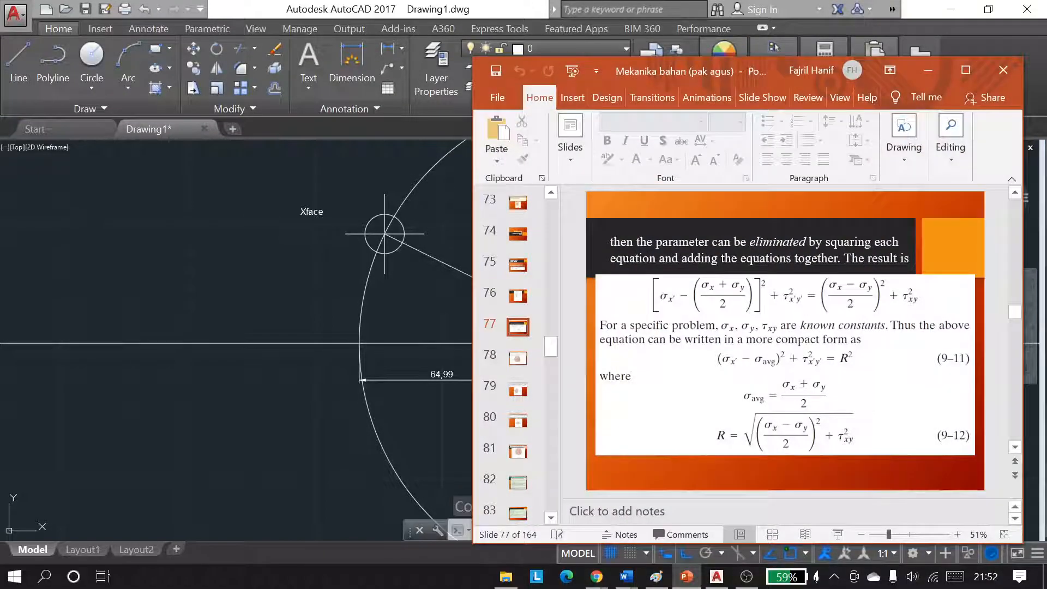
left_click(688, 578)
mouse_move(626, 577)
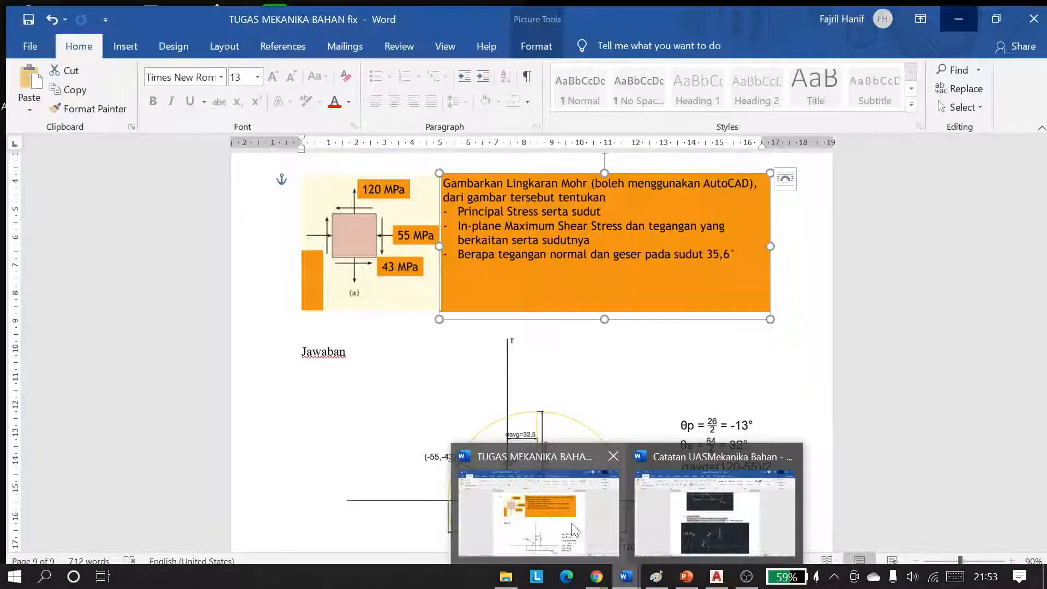
left_click(574, 530)
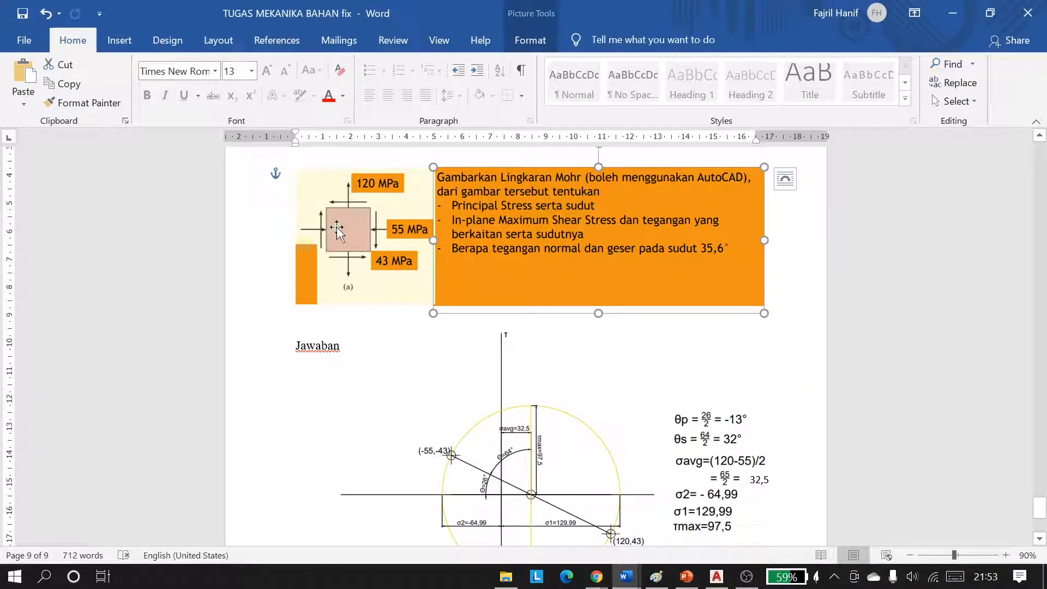
left_click(953, 13)
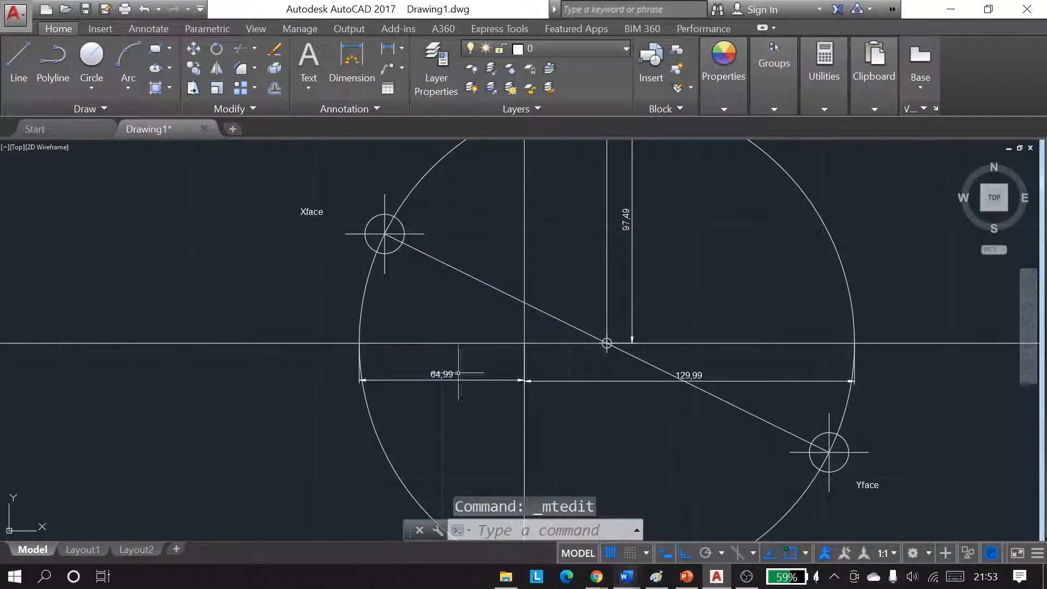
mouse_move(626, 577)
mouse_move(631, 535)
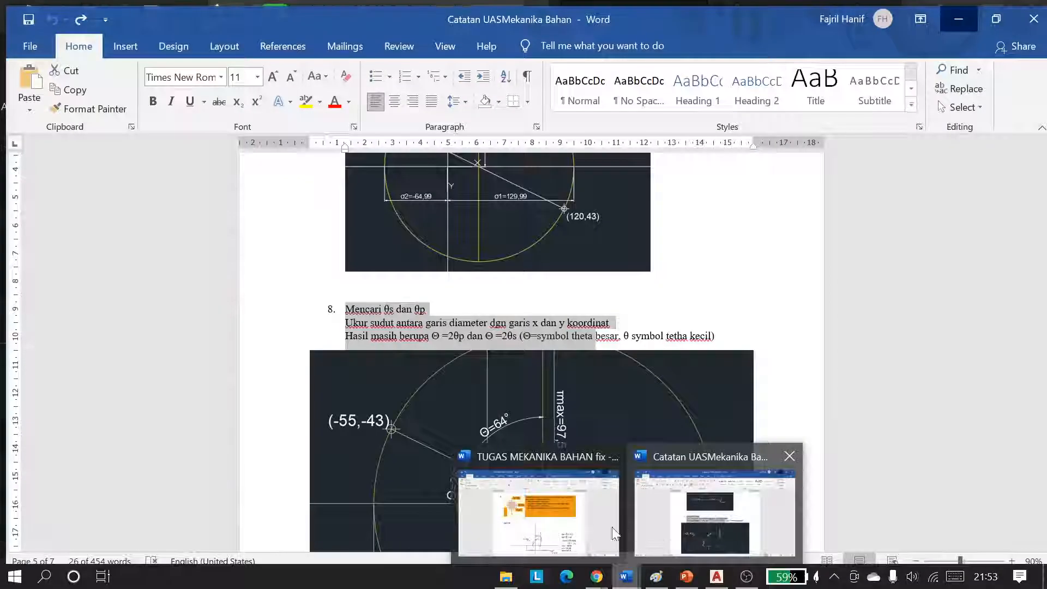
mouse_move(579, 532)
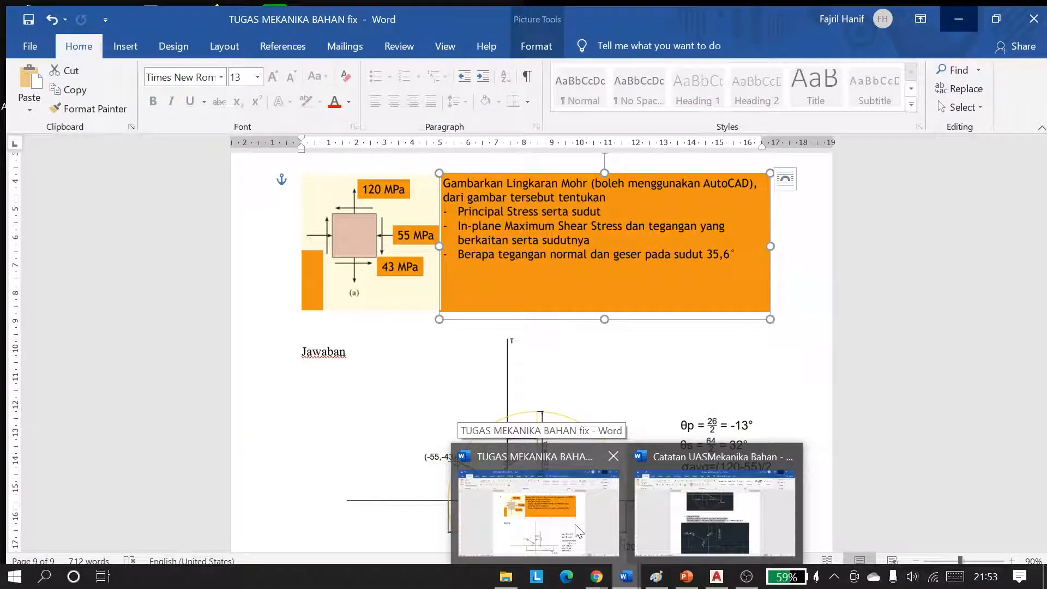
left_click(579, 532)
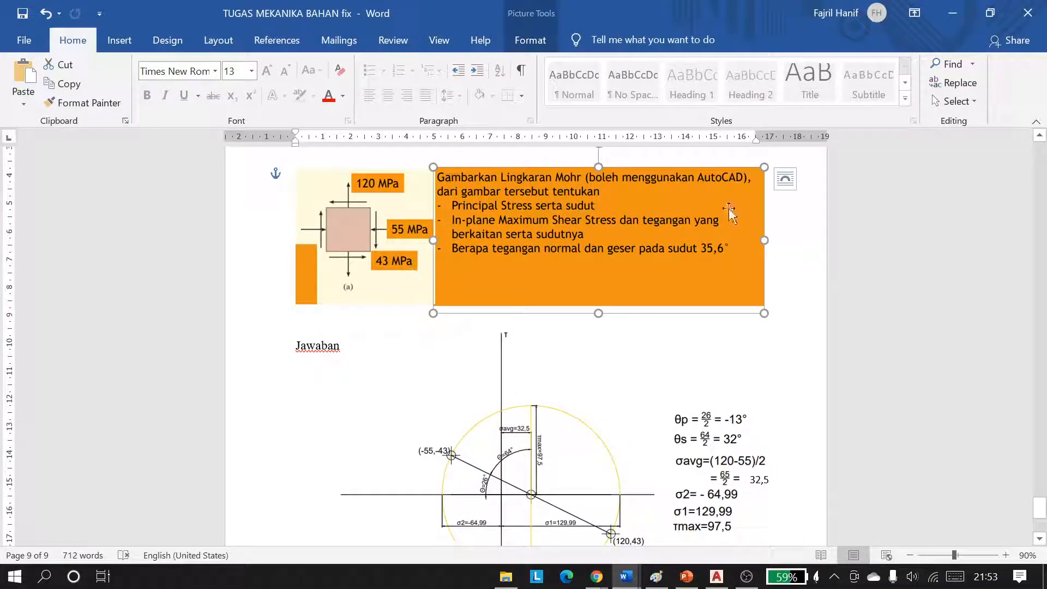
left_click(953, 13)
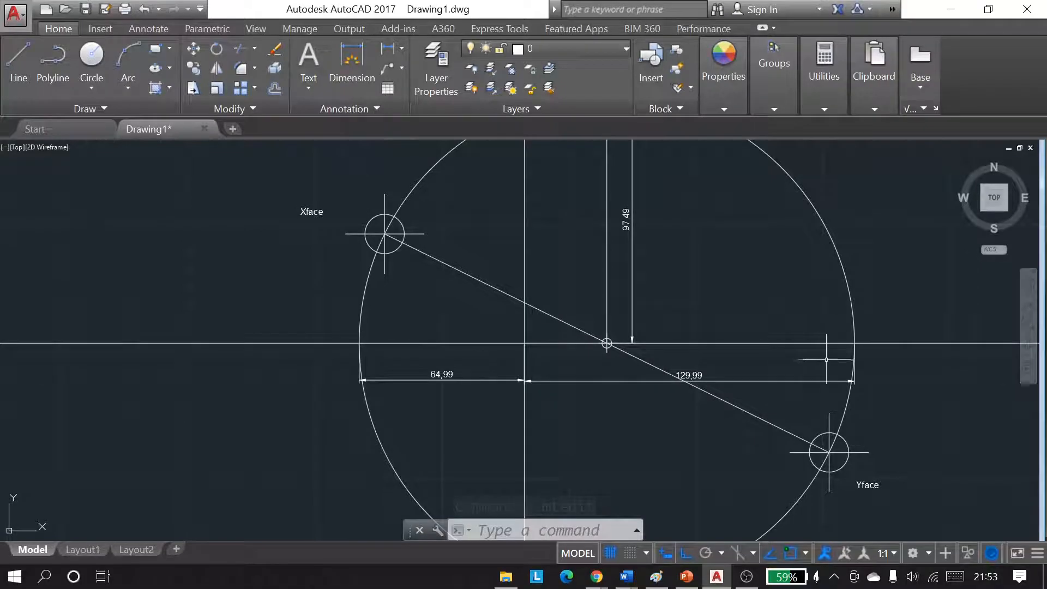
Step: Add an angular dimension between the diameter line and the horizontal axis, on the Xface side inside the circle
left_click(901, 343)
key("Escape")
key("Escape")
key("Escape")
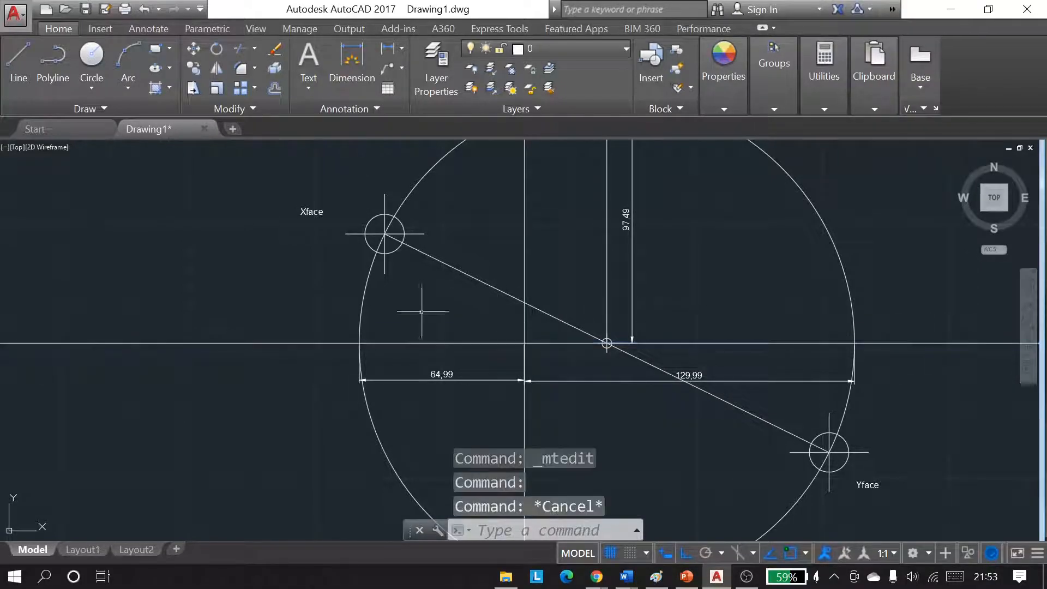
type("iman")
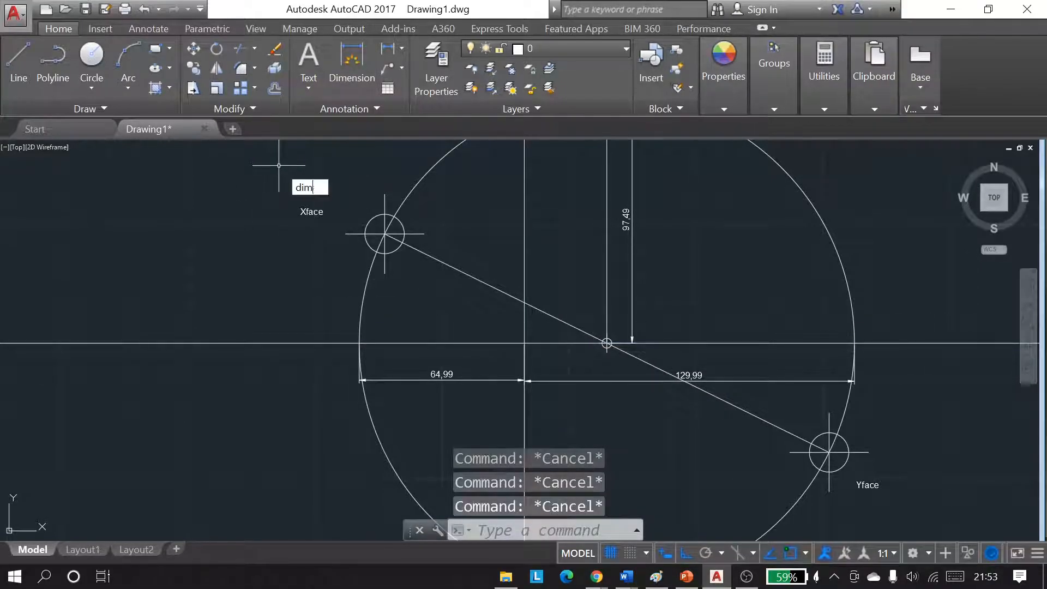
left_click(330, 206)
left_click(437, 259)
left_click(439, 343)
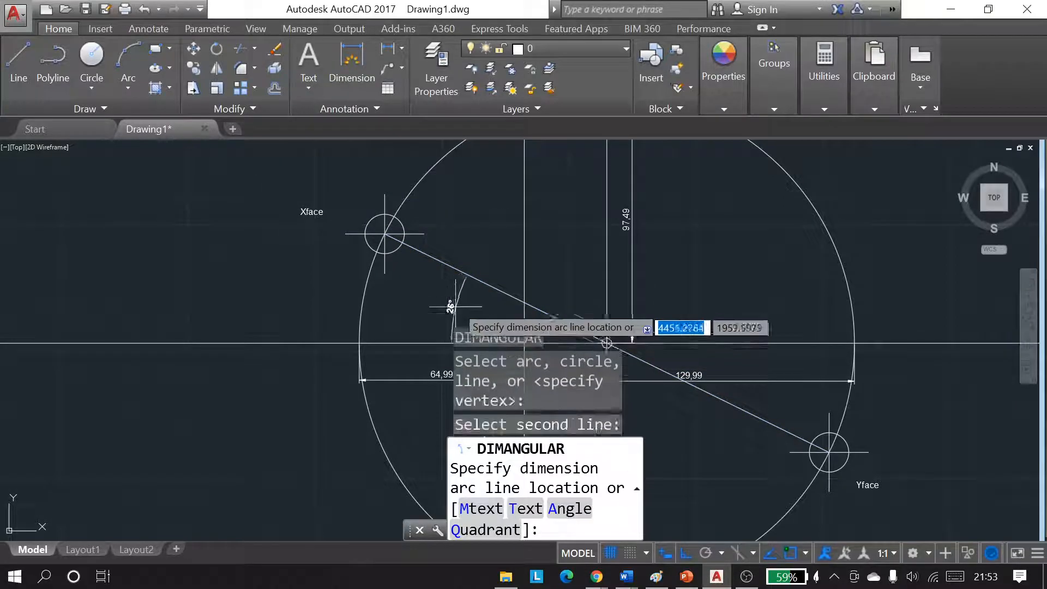
left_click(456, 304)
key("Escape")
key("Escape")
key("Escape")
scroll(456, 325, "up", 2)
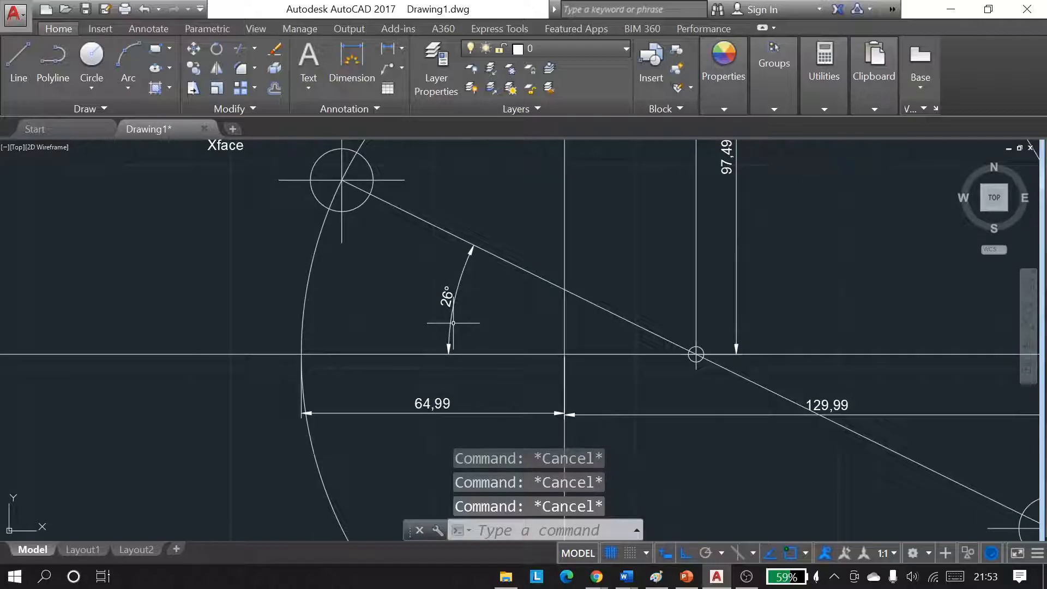
middle_click_drag(459, 290, 446, 354)
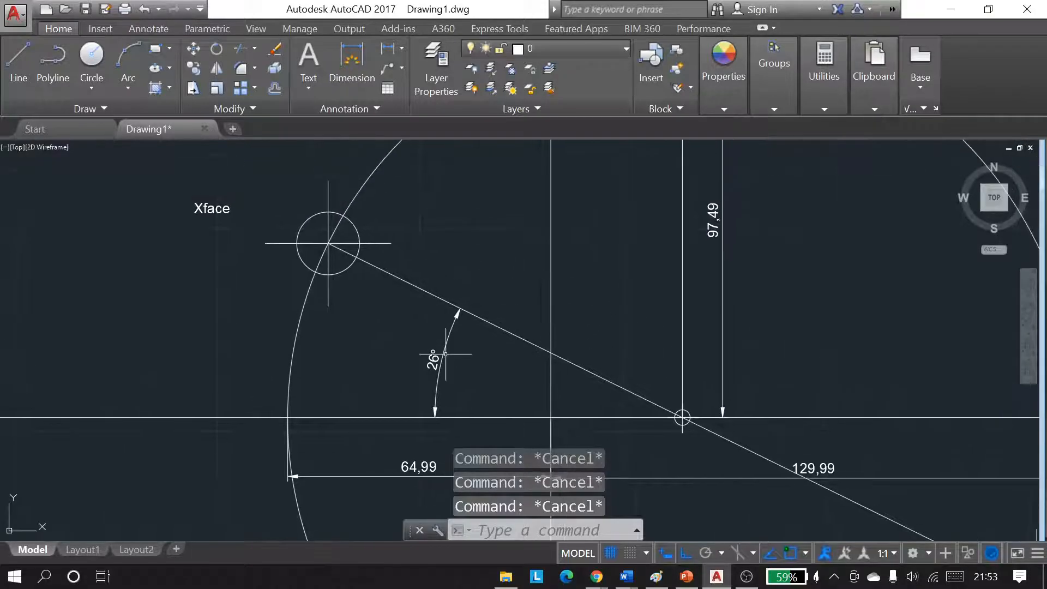
scroll(388, 283, "down", 2)
left_click(396, 280)
middle_click_drag(402, 274, 371, 332)
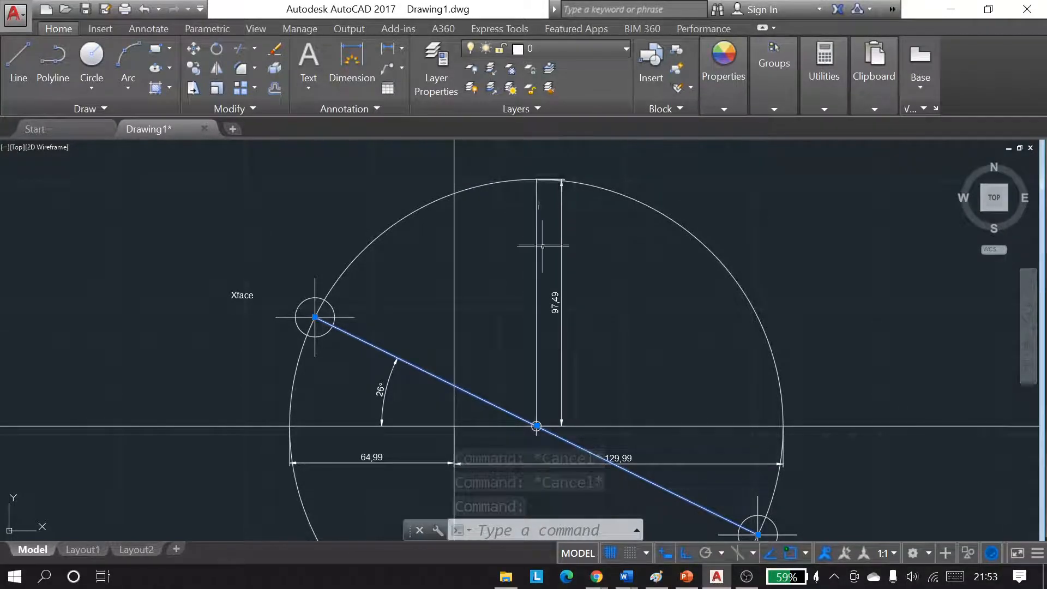
key("Escape")
left_click(537, 346)
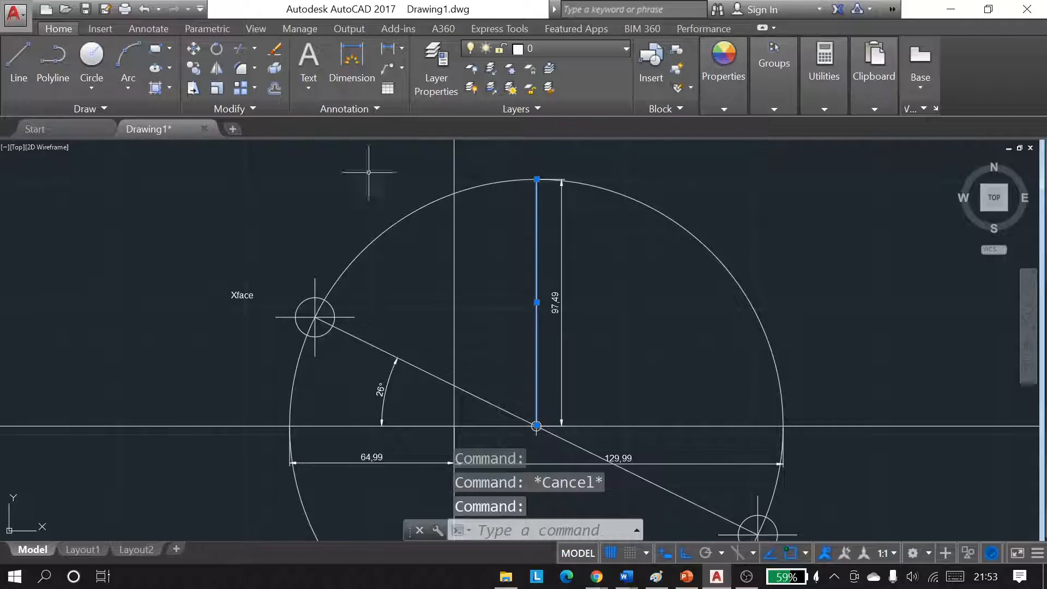
key("Escape")
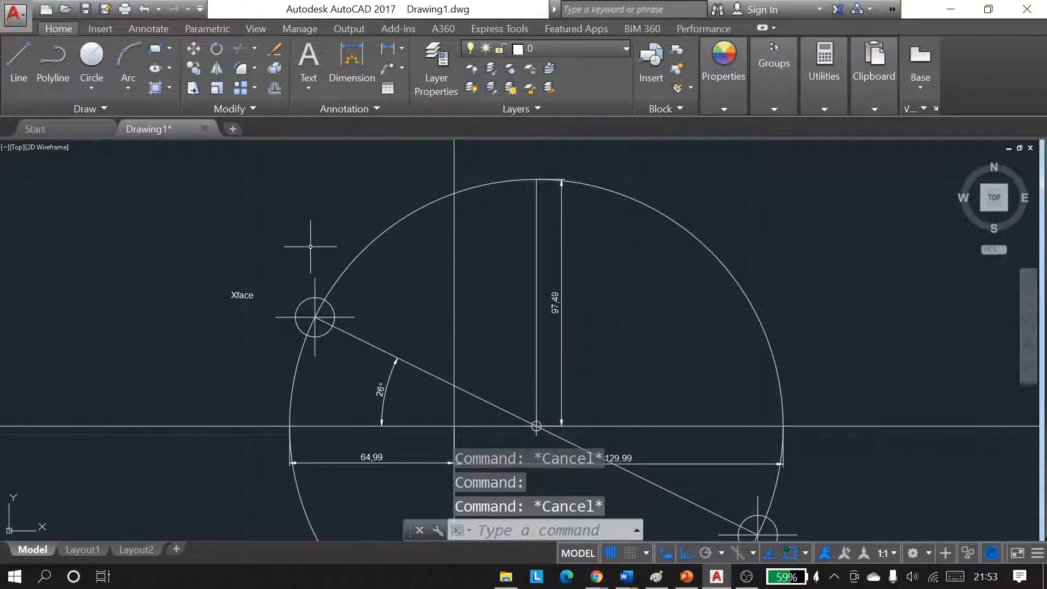
Step: Add an angular dimension between the diameter line and the vertical radius, with its arc continuing the 26° dimension's arc
type("dika")
key("BackSpace")
key("BackSpace")
type("ma")
key("Return")
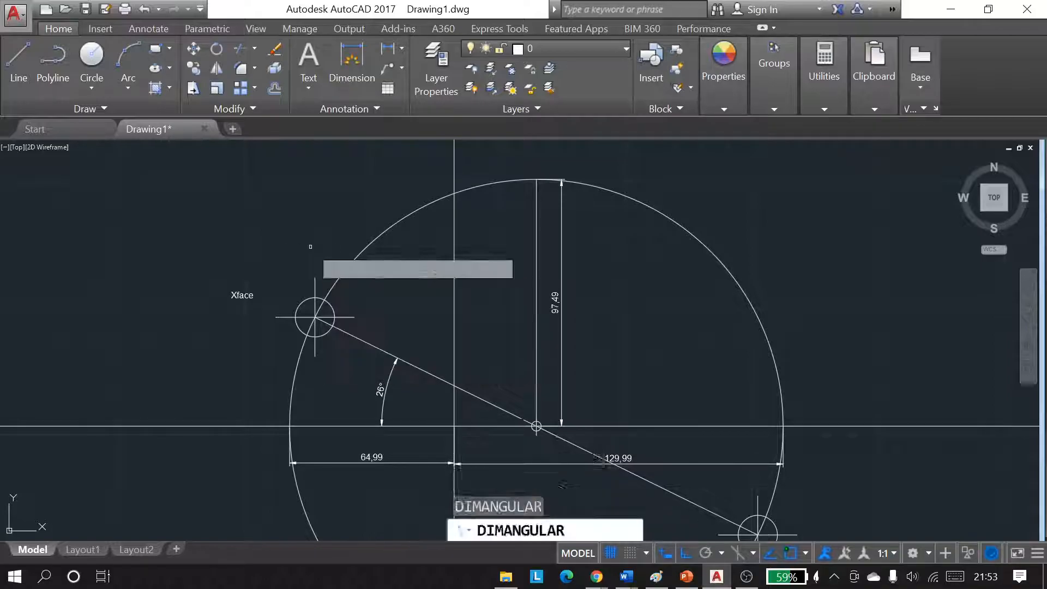
left_click(410, 363)
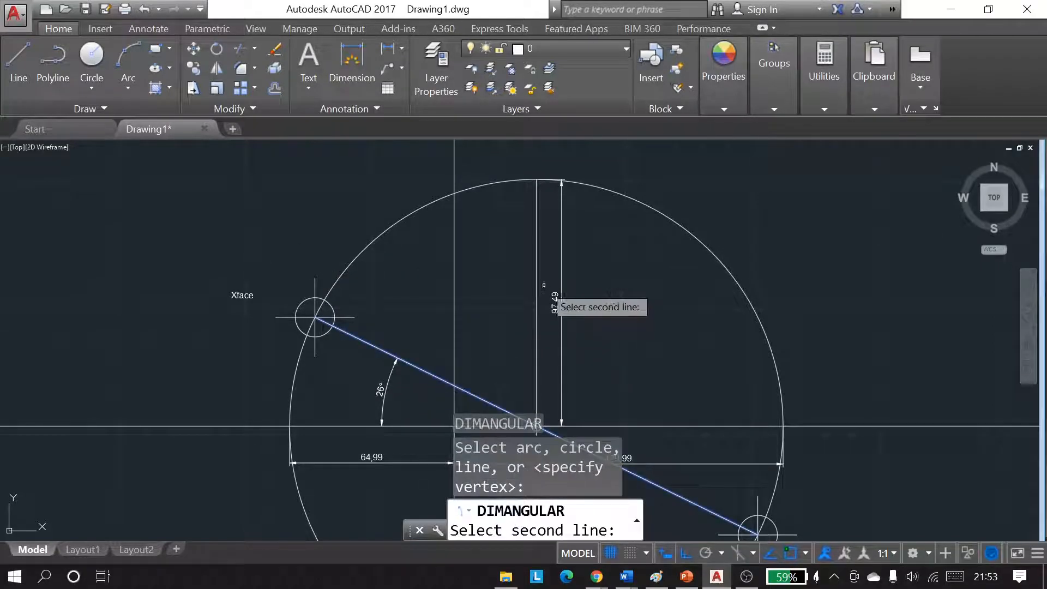
left_click(538, 260)
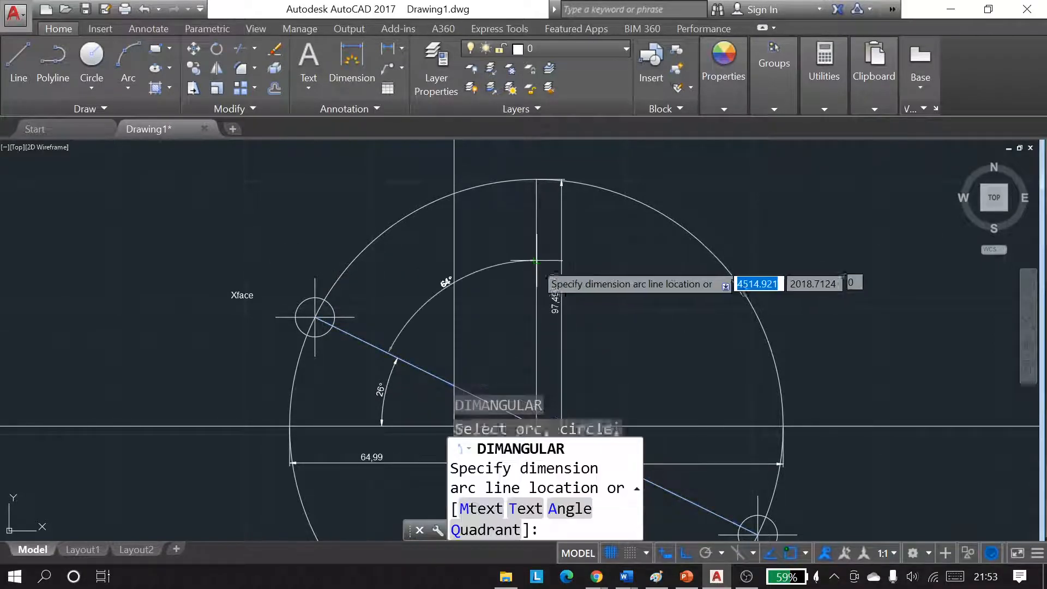
left_click(402, 349)
key("Escape")
key("Escape")
key("Escape")
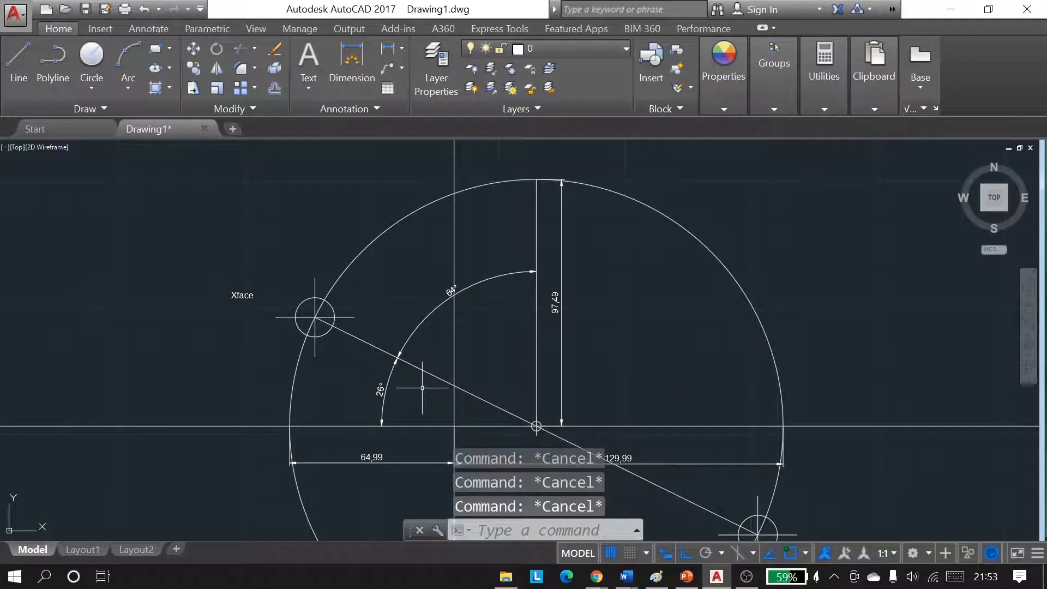
middle_click_drag(419, 368, 454, 375)
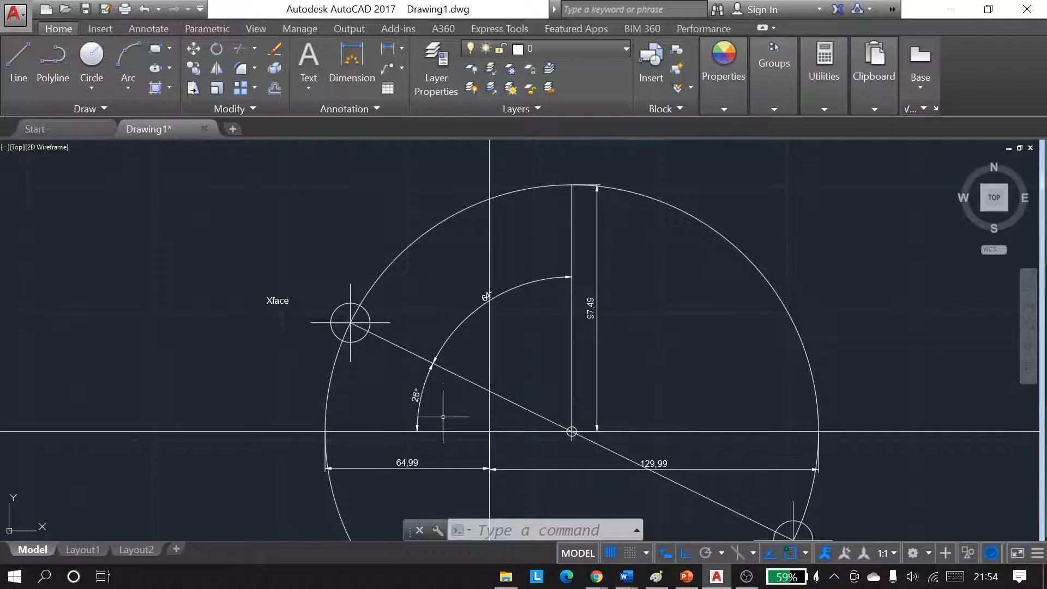
Step: Read step 8 of the Word notes on how Θ relates to 2θp and 2θs, and return to AutoCAD
mouse_move(626, 576)
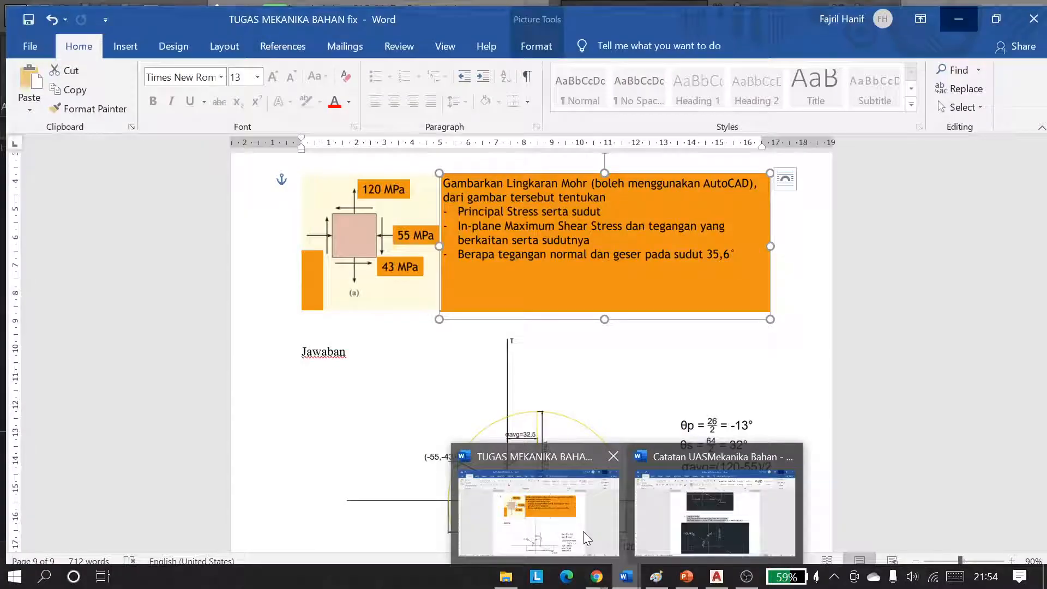
left_click(650, 521)
left_click(425, 330)
scroll(425, 330, "down", 1)
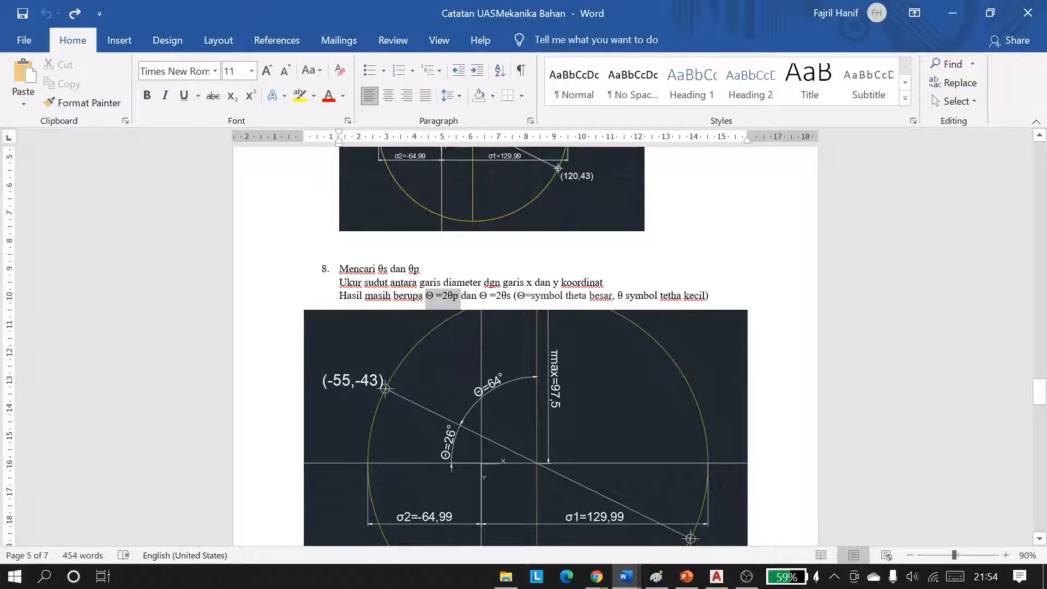
left_click(458, 298)
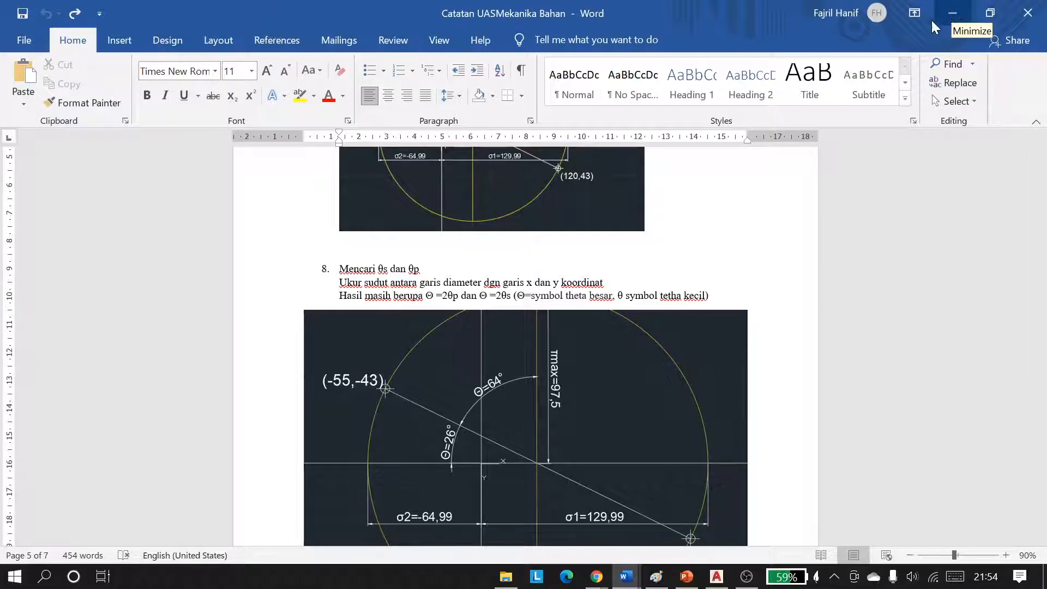
left_click(949, 13)
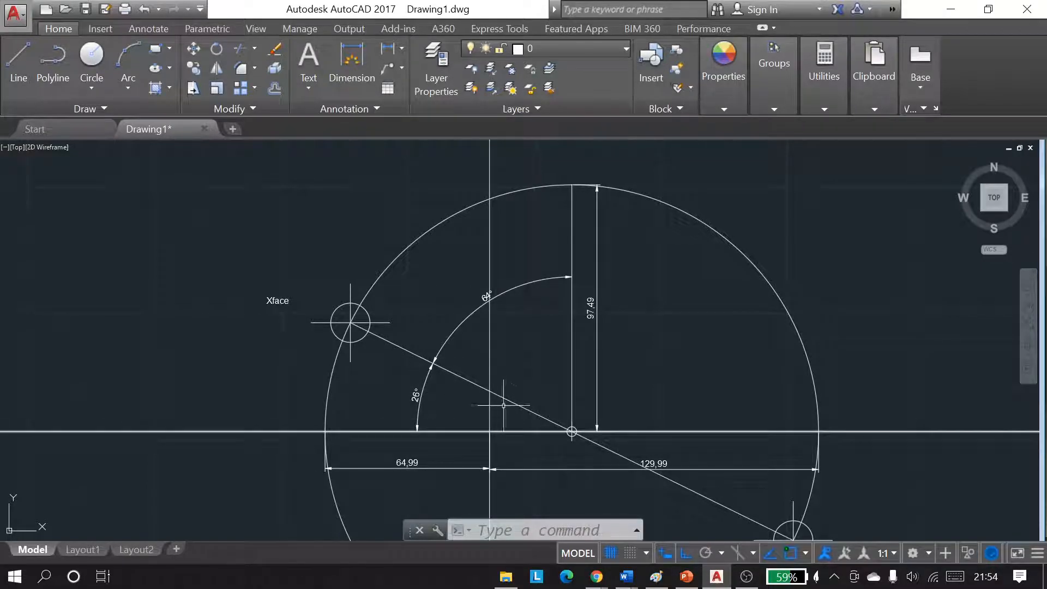
Step: Add the text "13o = tetha s" beside the 26° angle and widen its text box to fit on one line
left_click(308, 57)
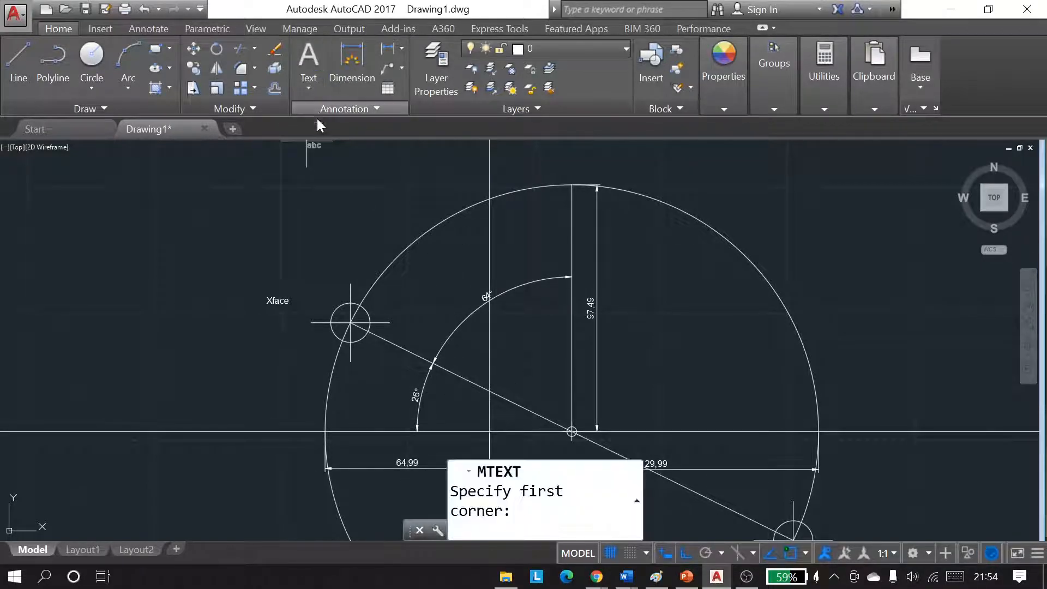
left_click(436, 399)
middle_click_drag(448, 412, 411, 348)
scroll(413, 348, "up", 2)
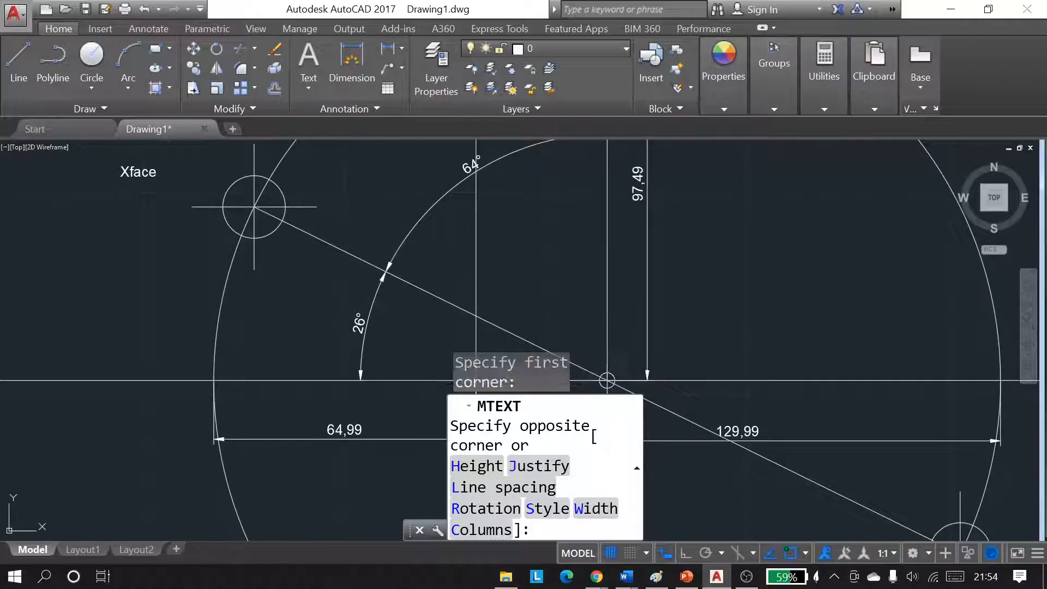
left_click(433, 352)
type("13")
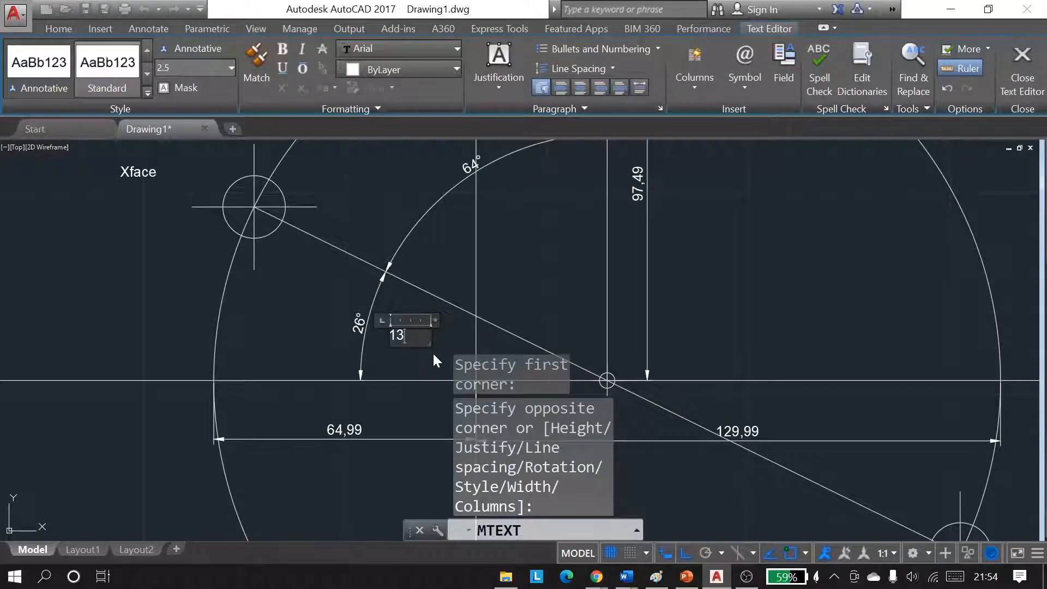
type("o")
type(" -")
type(" tetha s")
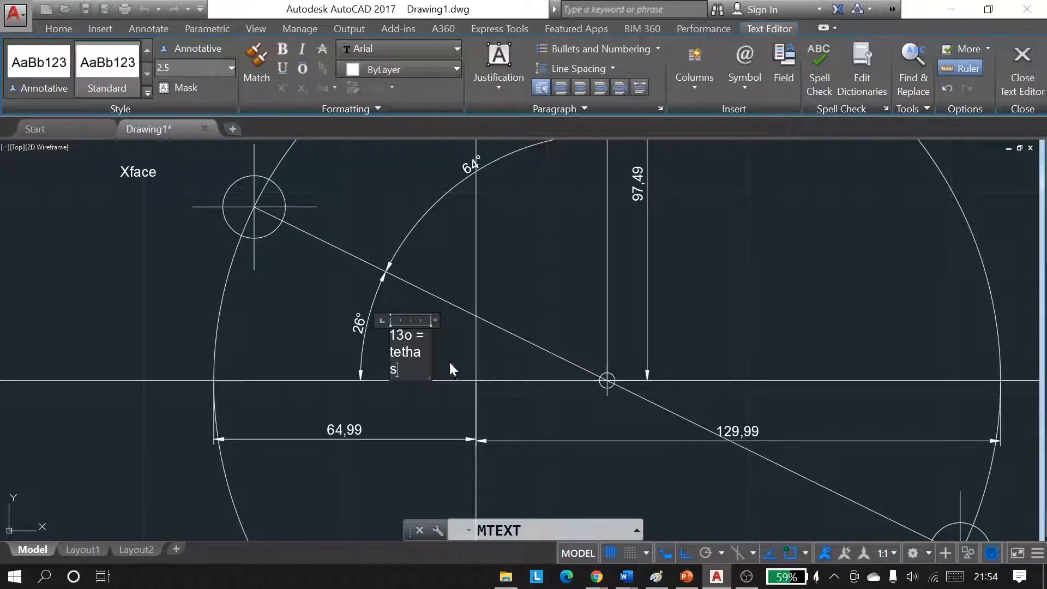
left_click_drag(431, 377, 485, 380)
left_click(517, 359)
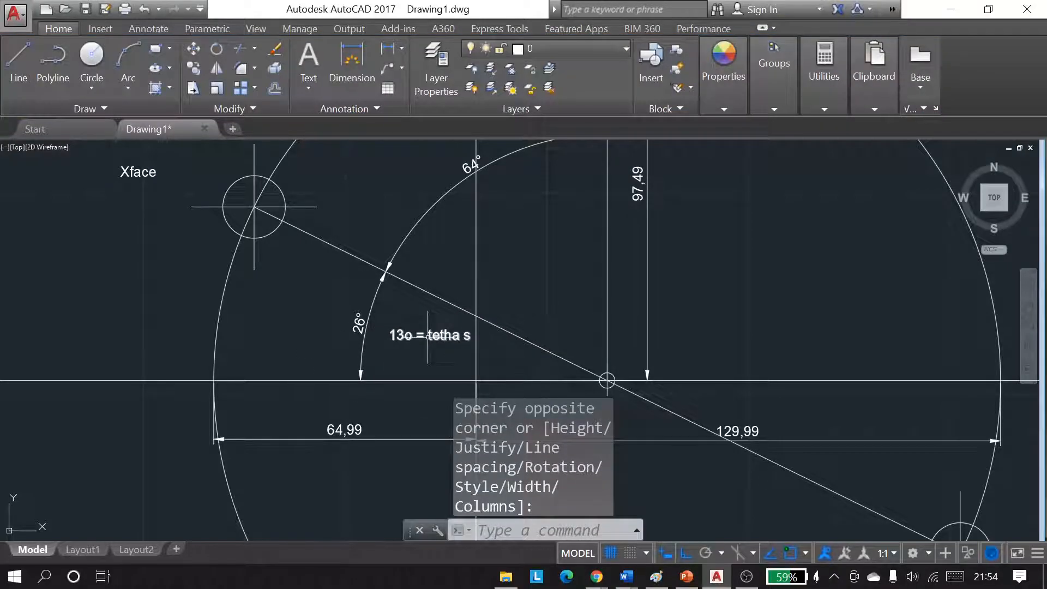
Step: Copy the "13o = tetha s" text and paste the copy inside the 64° angle
left_click(428, 339)
key("Escape")
left_click(430, 351)
left_click(413, 328)
key("ctrl+c")
key("ctrl+v")
left_click(497, 219)
middle_click_drag(501, 230, 506, 283)
left_click(507, 283)
Step: Change the text inside the 64° angle to "32o = tetha s" and the one beside the 26° angle to "13o = tetha p"
double_click(542, 265)
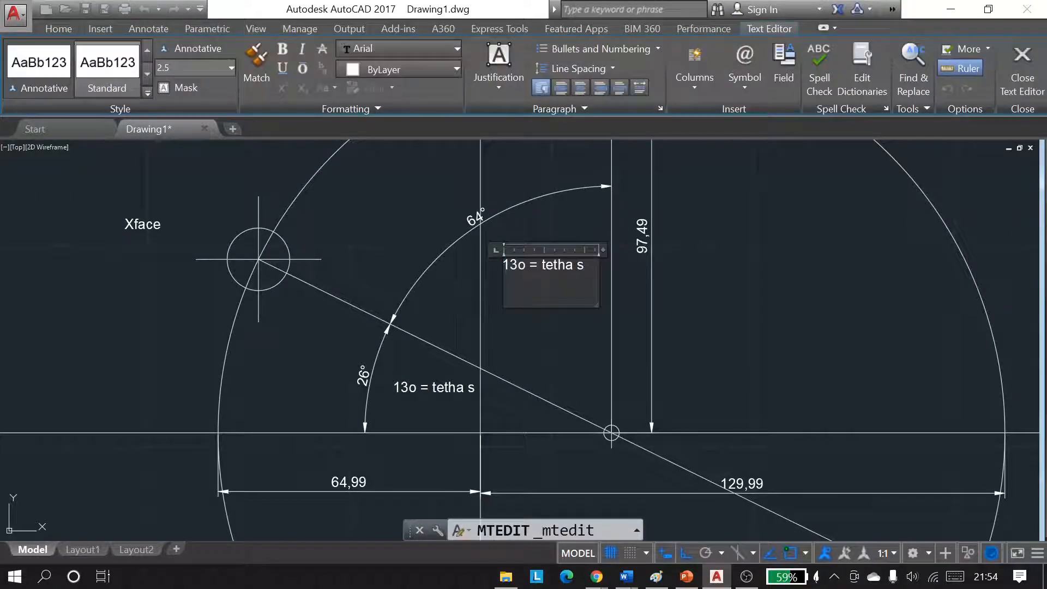
type("32")
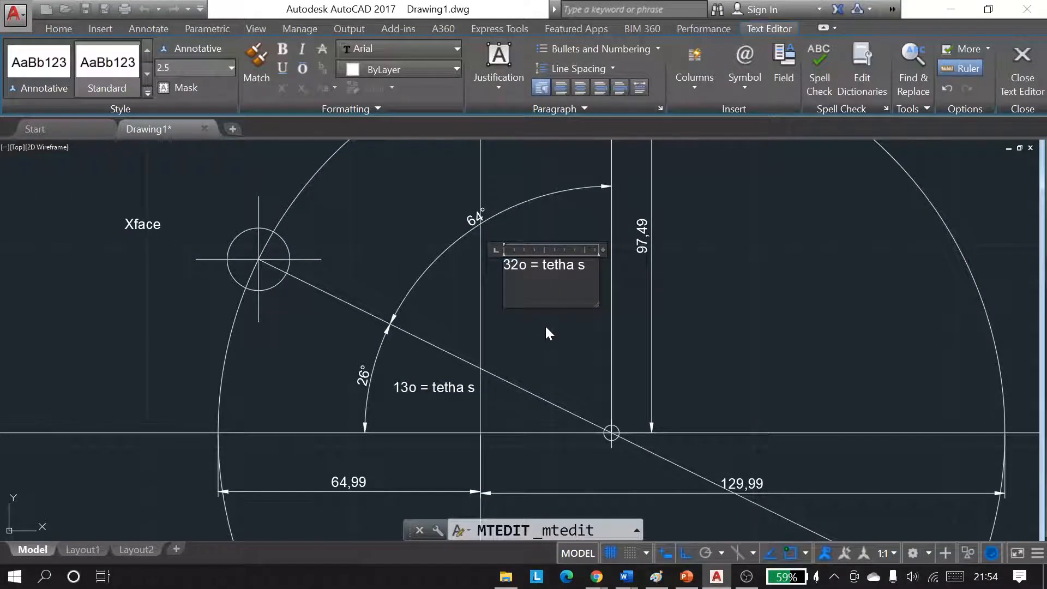
left_click(561, 362)
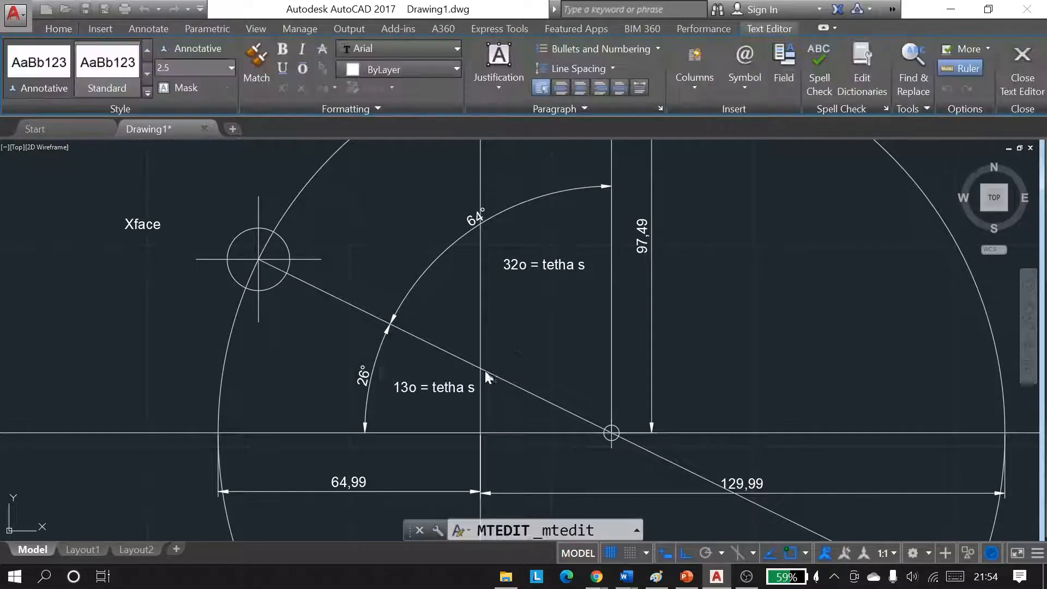
left_click(531, 417)
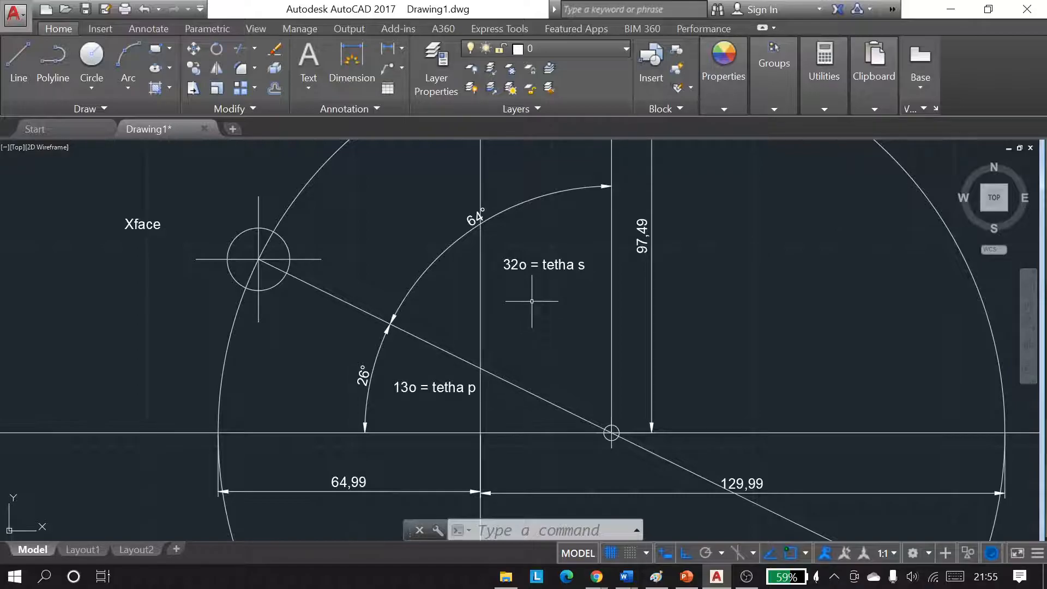
scroll(415, 377, "down", 3)
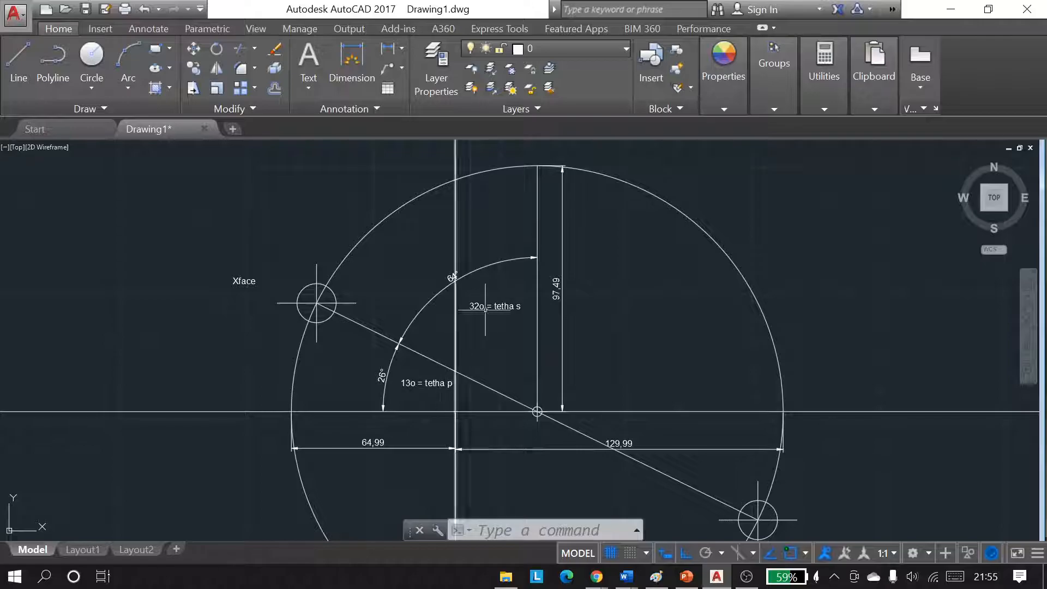
left_click(344, 67)
middle_click_drag(457, 341, 389, 201)
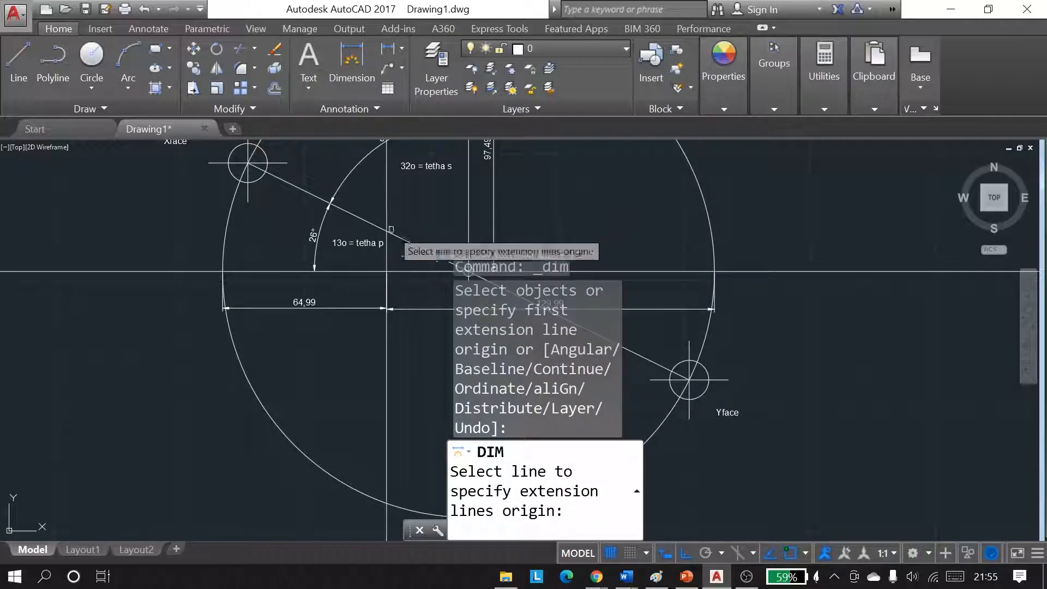
left_click(386, 272)
middle_click_drag(388, 279, 286, 345)
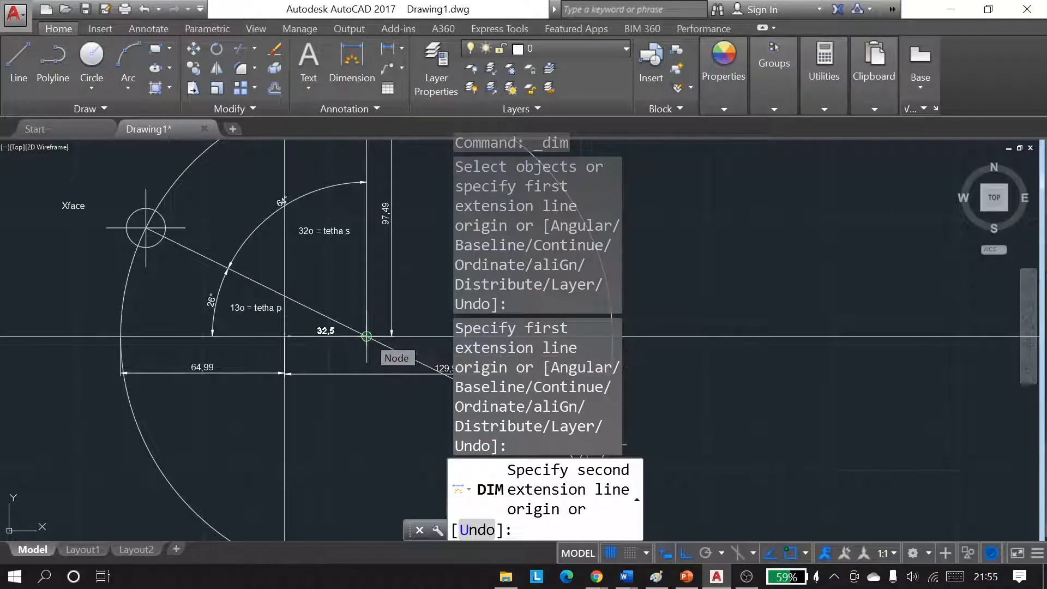
scroll(366, 336, "up", 2)
key("Escape")
key("Escape")
key("Escape")
Step: Read step 9 of the Catatan UASMekanika Bahan notes in Word on finding σavg, and return to AutoCAD
mouse_move(626, 581)
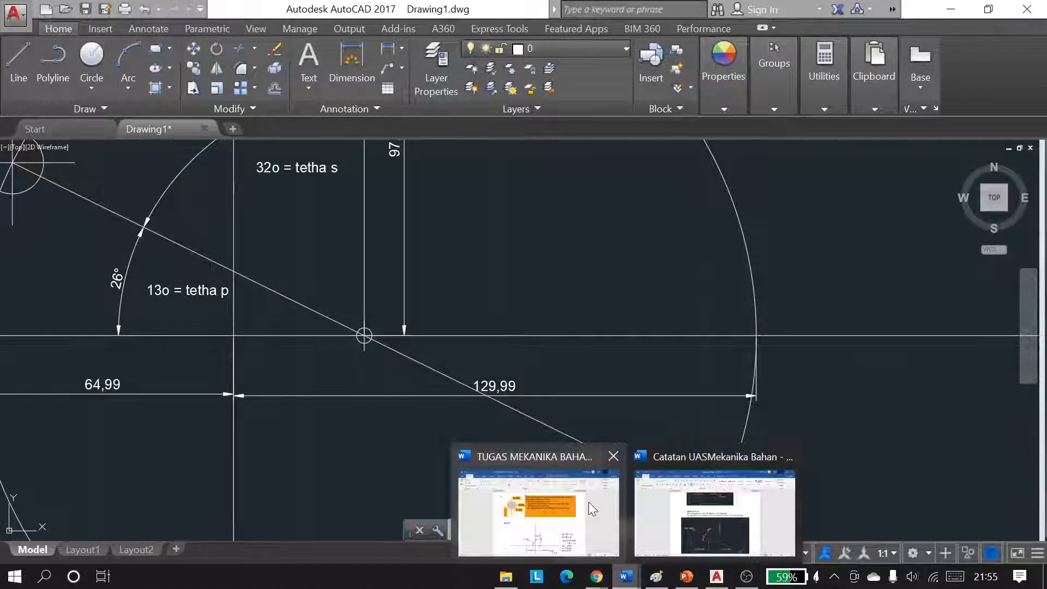
left_click(708, 502)
scroll(708, 502, "down", 8)
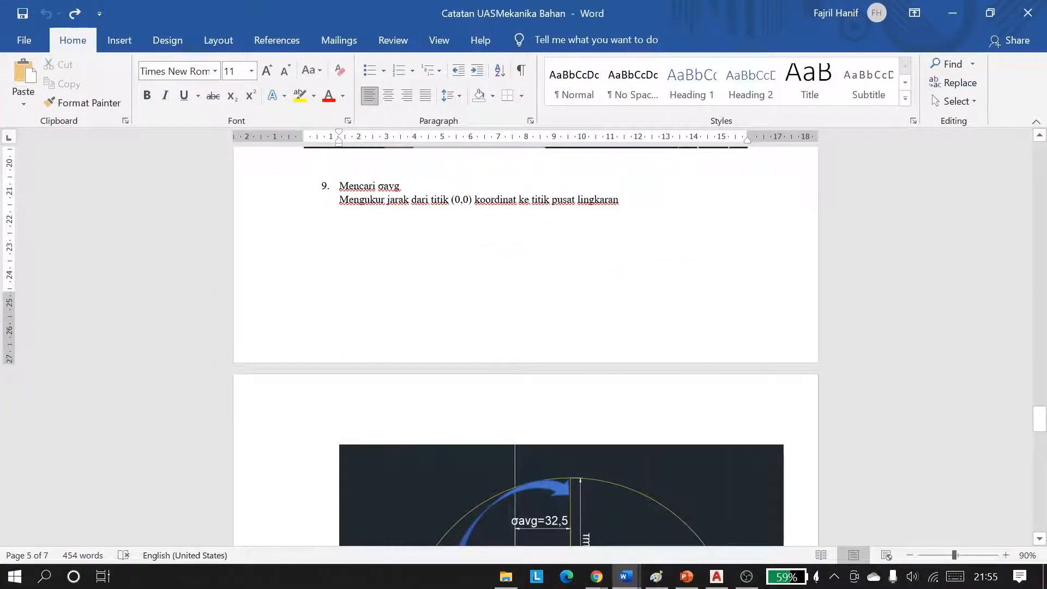
left_click_drag(394, 200, 623, 199)
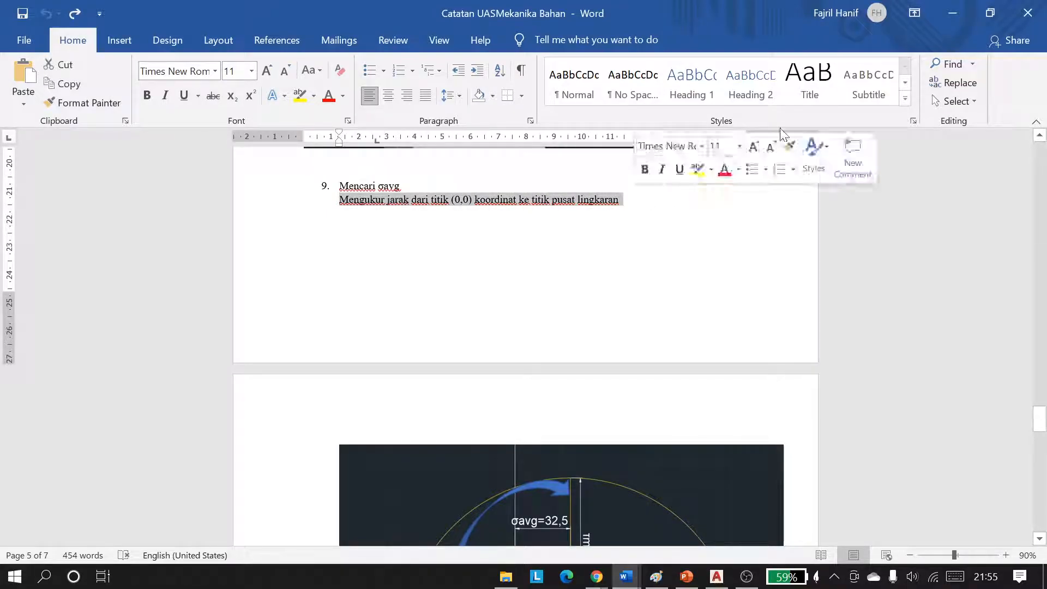
left_click(949, 13)
Step: Dimension the horizontal distance between the axes' origin and the circle's centre, placing it below the 129,99 dimension
middle_click_drag(254, 355, 359, 399)
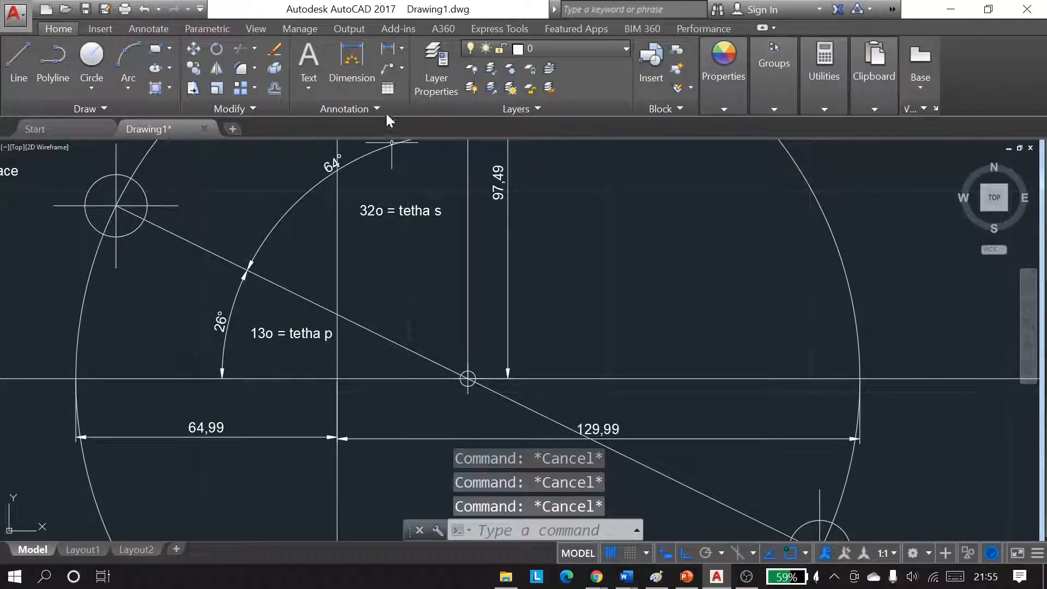
left_click(368, 84)
left_click(468, 379)
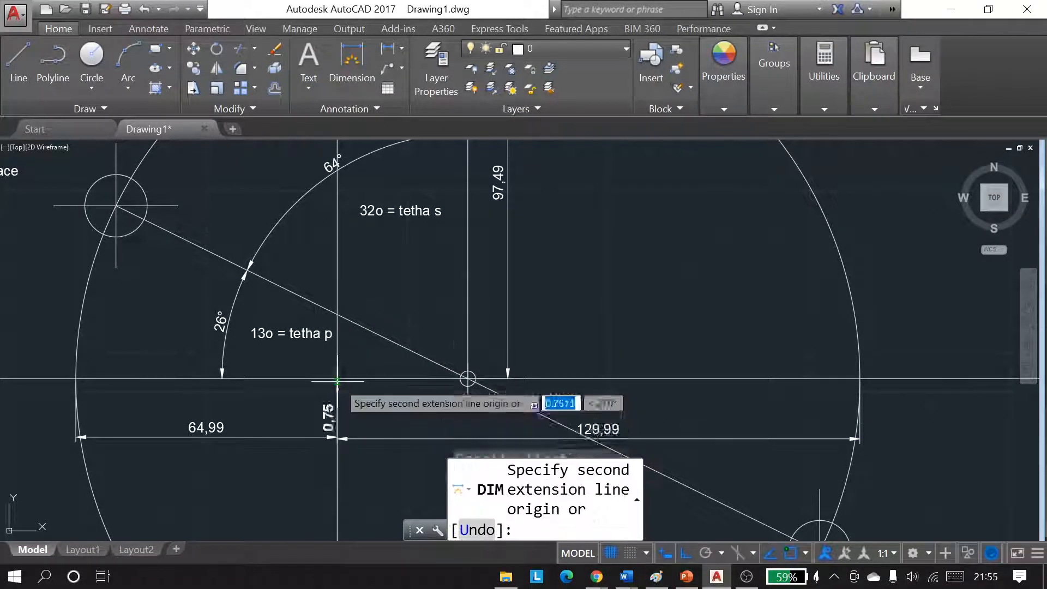
middle_click_drag(381, 377, 309, 371)
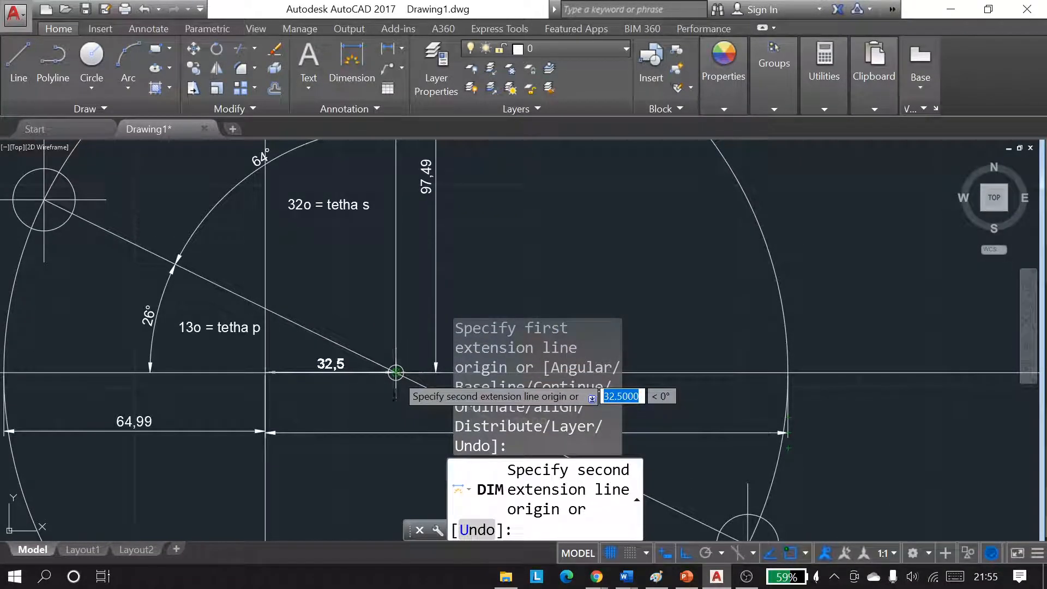
left_click(266, 373)
left_click(381, 467)
key("Escape")
key("Escape")
Step: Add the prefix "sigma avg=" to the dimension between the origin and the circle's centre
double_click(331, 459)
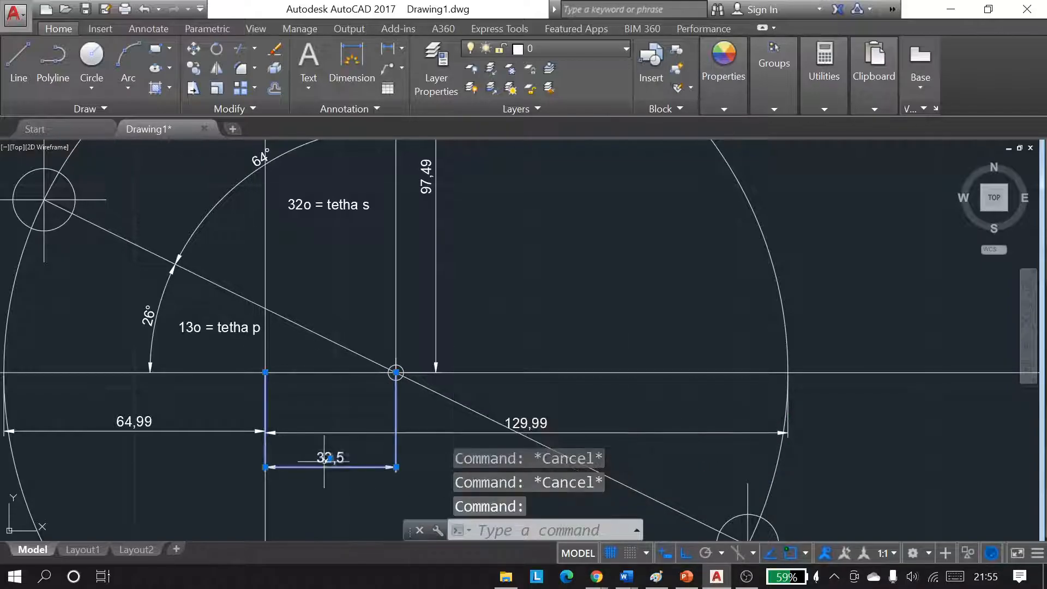
type("sigma avg")
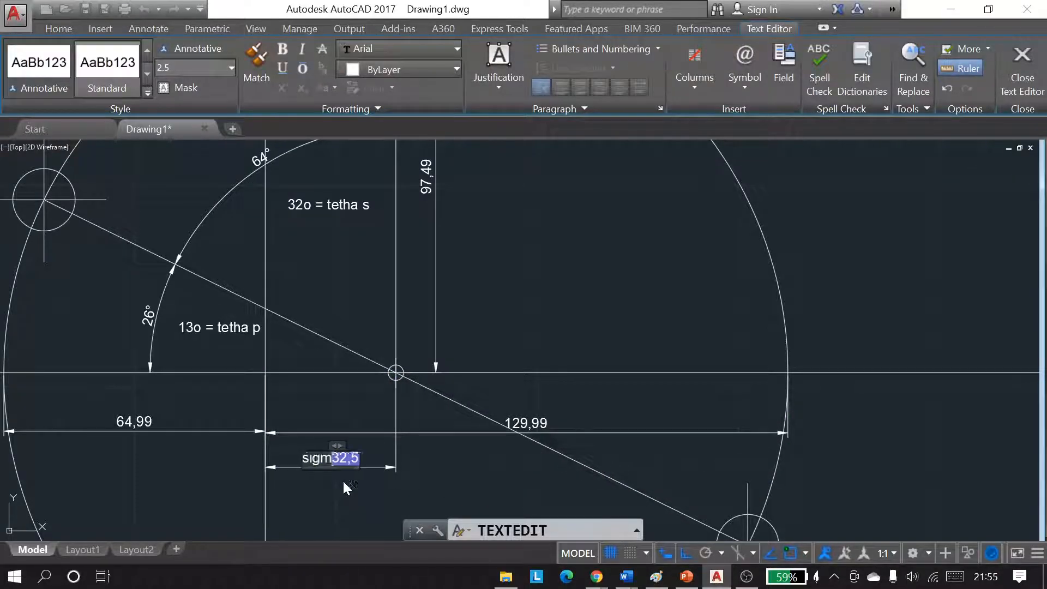
type("=")
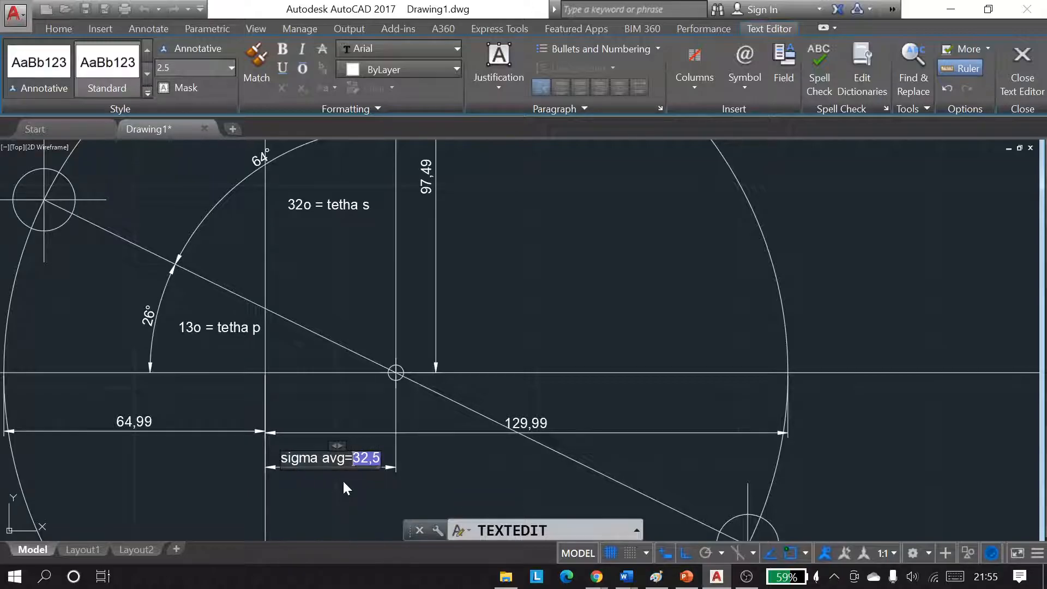
left_click(447, 458)
key("Escape")
scroll(427, 416, "down", 2)
key("Escape")
key("Escape")
key("Escape")
Step: Add the prefix "Tau max=" to the vertical radius dimension
mouse_move(427, 416)
middle_mouse_down()
mouse_move(483, 357)
mouse_move(550, 354)
middle_mouse_up()
left_click(557, 217)
double_click(552, 221)
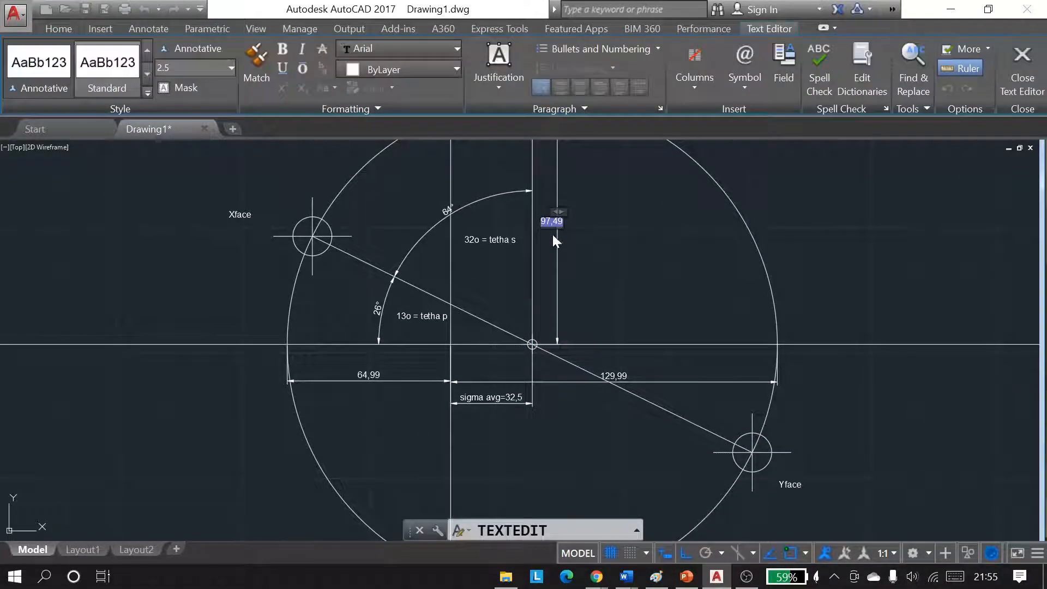
type("Tau max=")
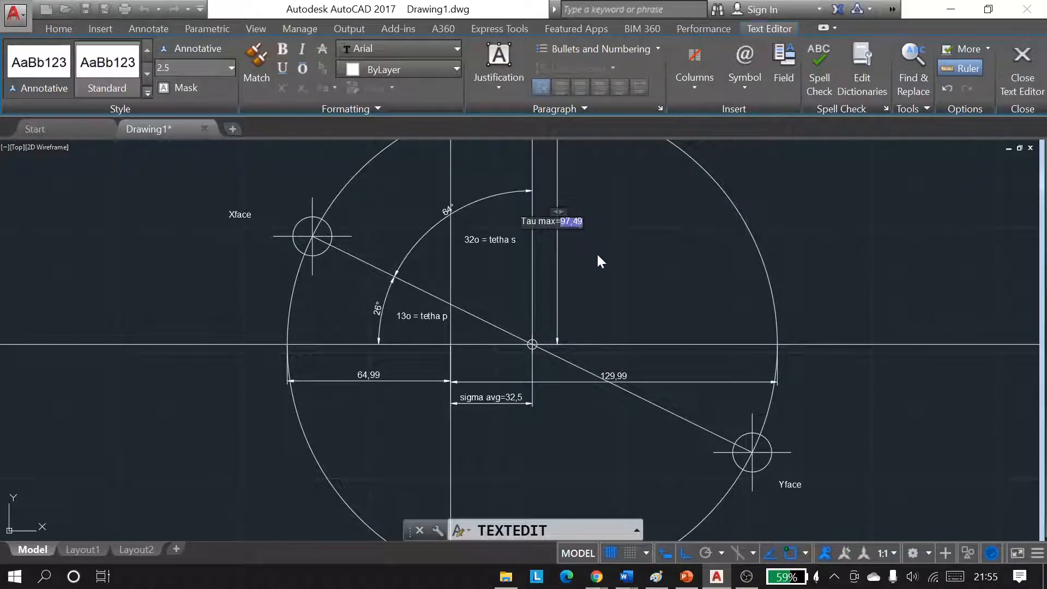
left_click(602, 259)
key("Escape")
key("Escape")
key("Escape")
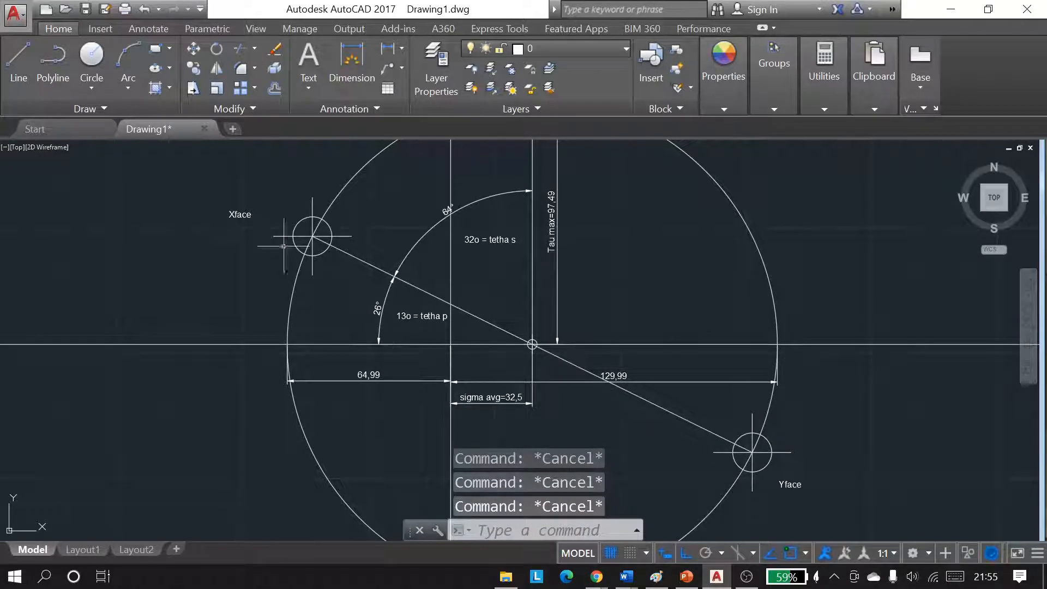
Step: Switch to Word and read the Mohr's circle questions and worked answer in the TUGAS MEKANIKA BAHAN fix document
mouse_move(689, 574)
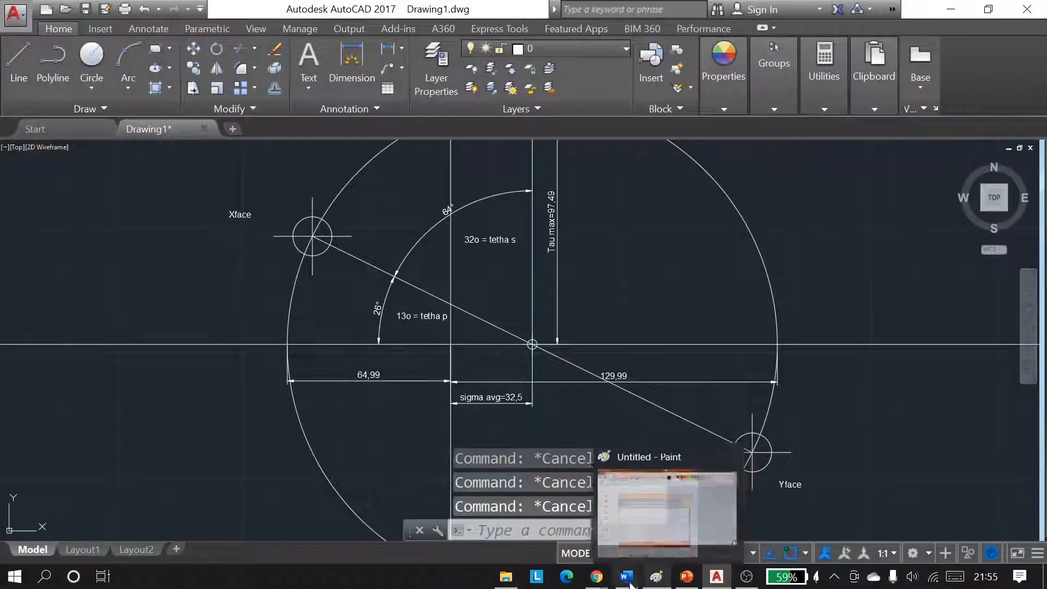
mouse_move(622, 581)
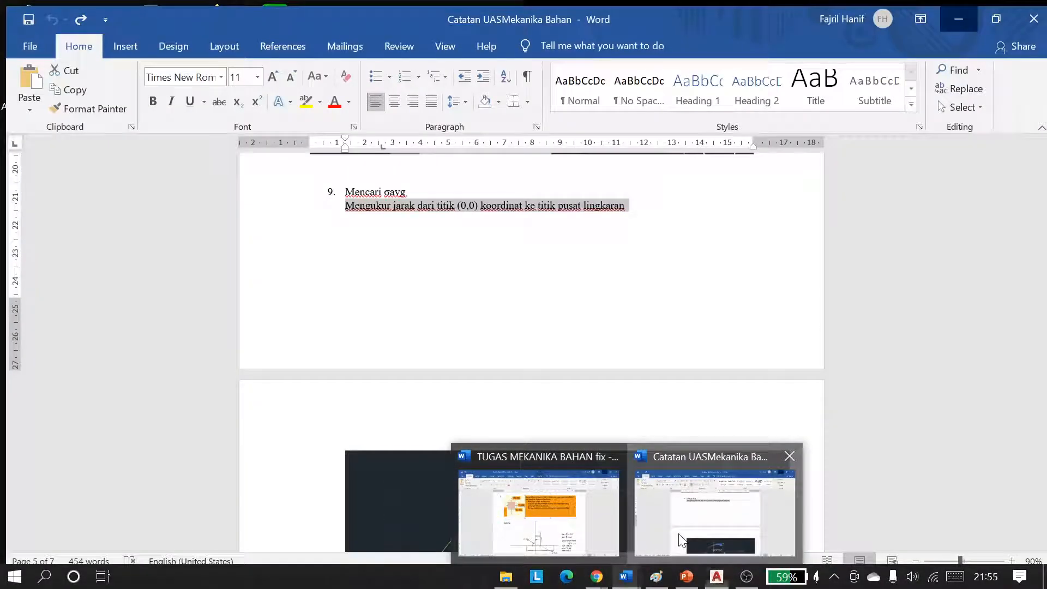
left_click(714, 513)
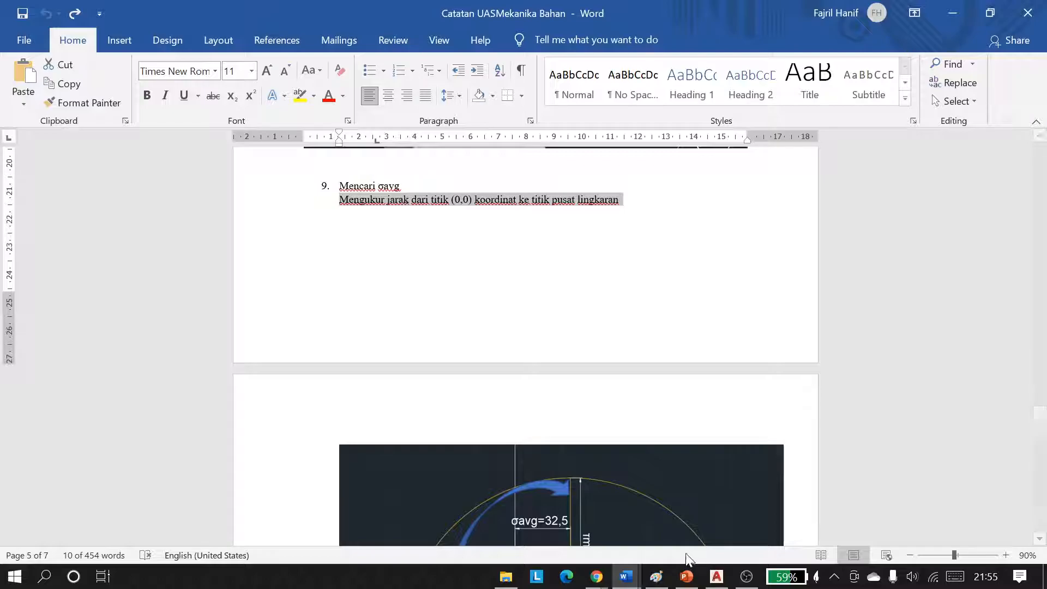
mouse_move(627, 576)
left_click(594, 518)
scroll(631, 414, "down", 2)
scroll(391, 240, "up", 3)
left_click_drag(1042, 475, 1042, 505)
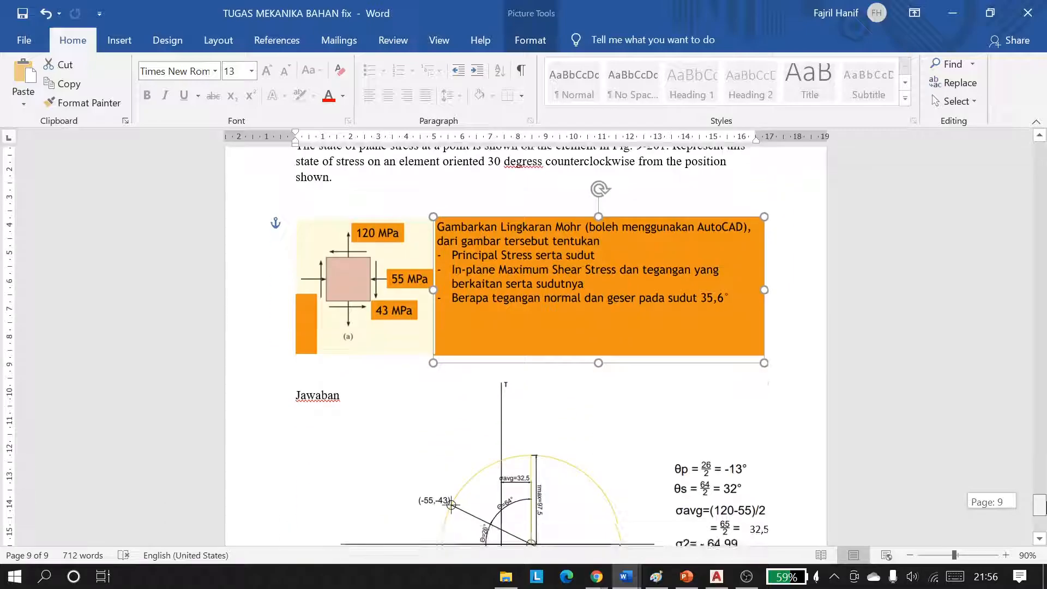
Step: Read section 2 of the Catatan UASMekanika Bahan notes on principal and maximum in-plane shear stress, and return to the whole circle in AutoCAD
left_click(712, 505)
left_click_drag(1040, 420, 1041, 221)
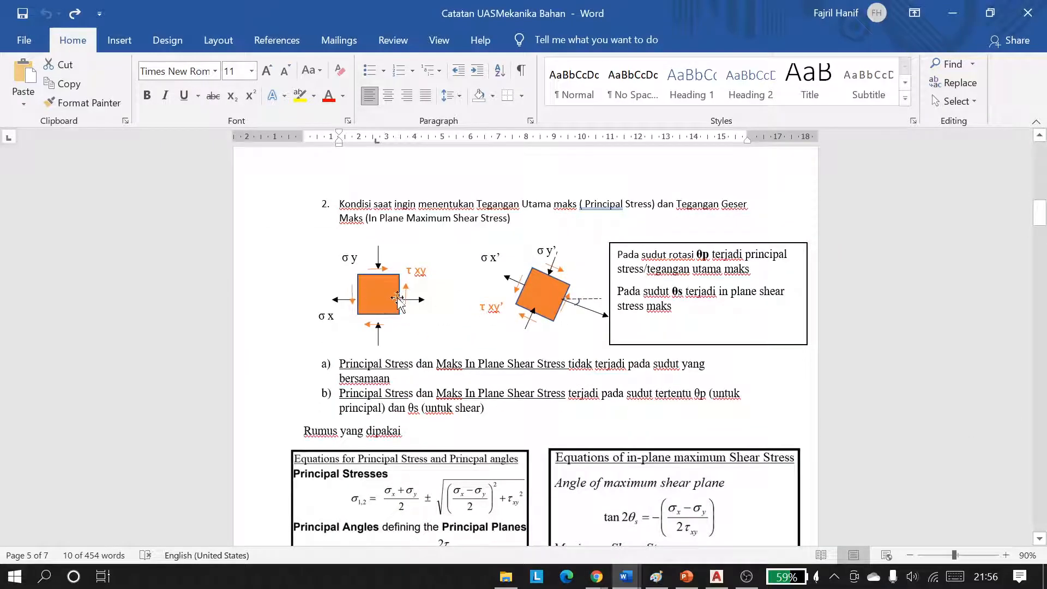
left_click(545, 294)
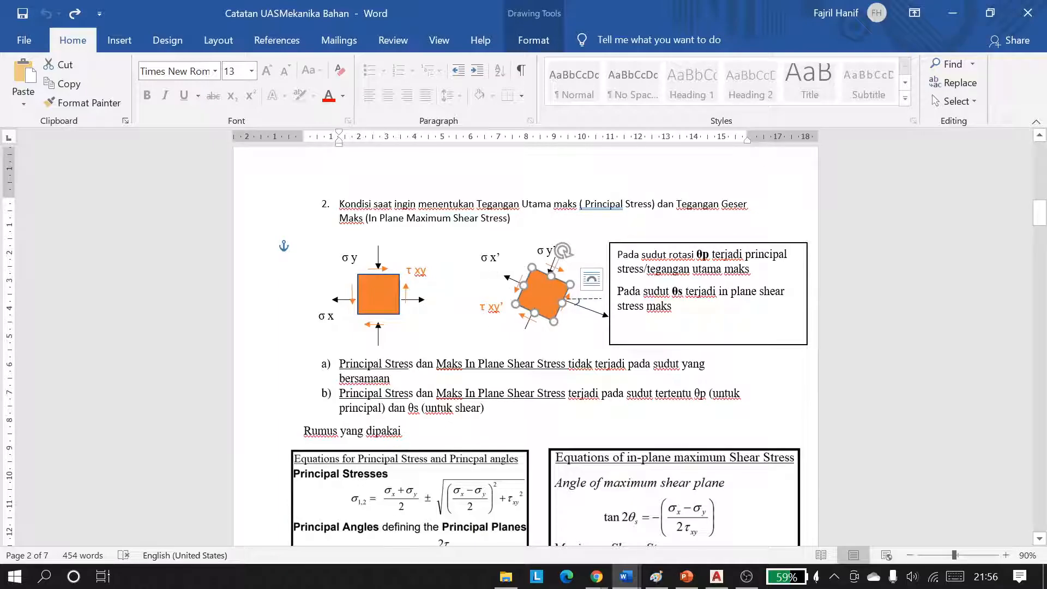
left_click(614, 350)
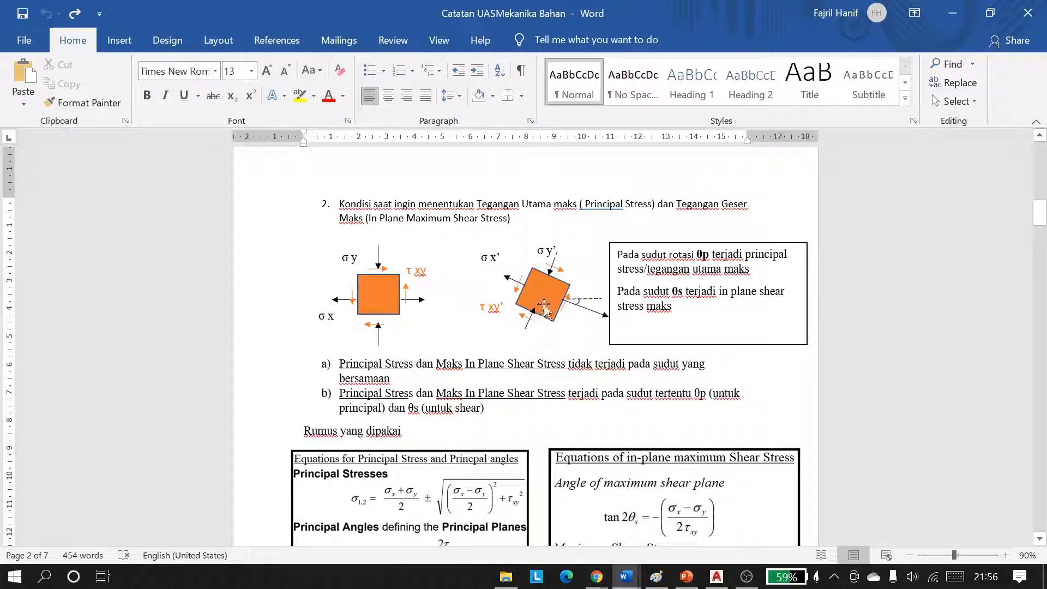
left_click(952, 12)
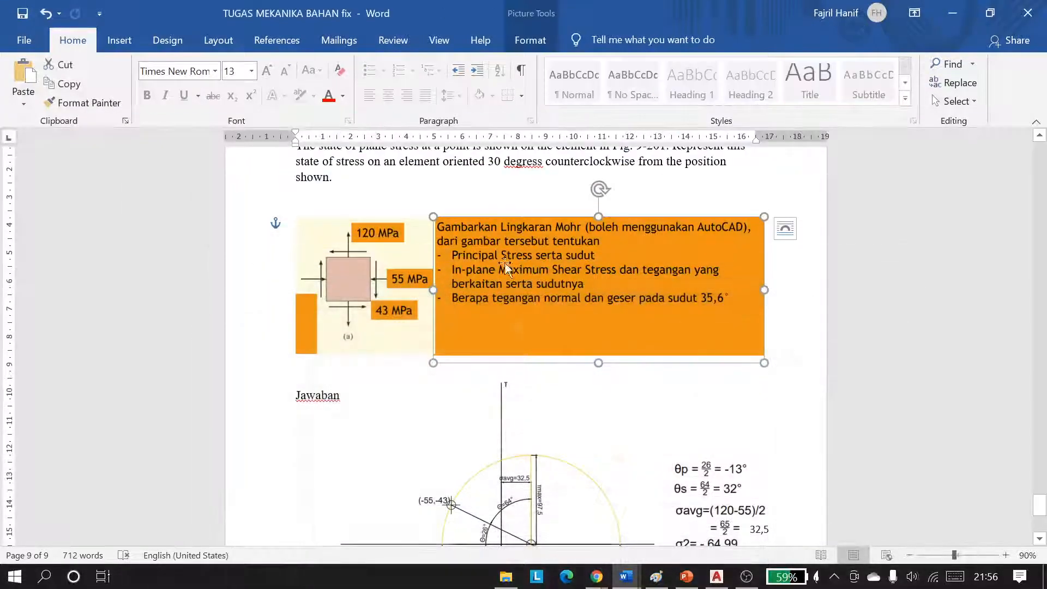
left_click(964, 12)
scroll(693, 349, "down", 3)
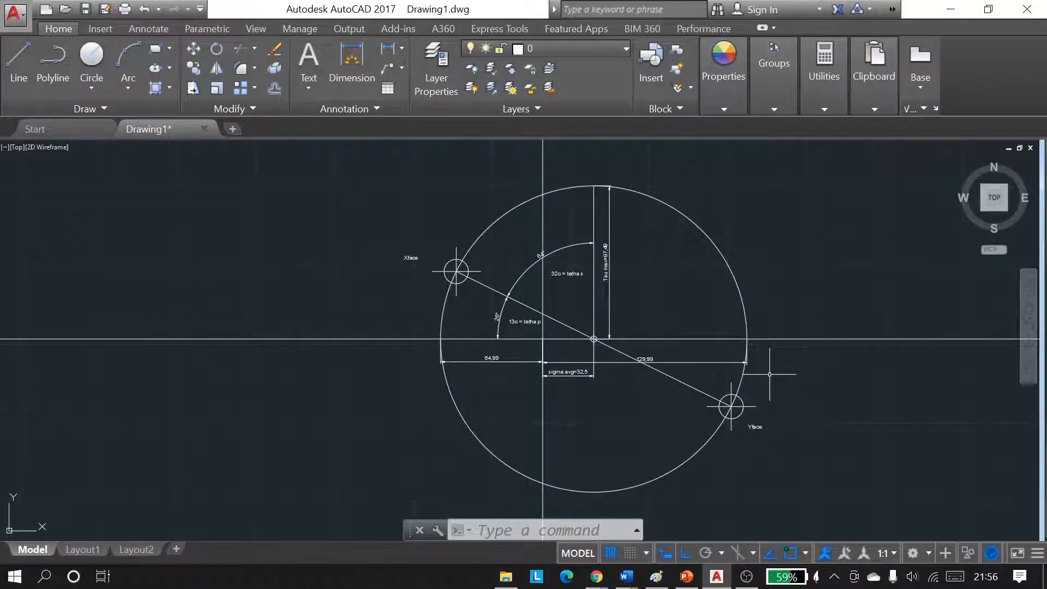